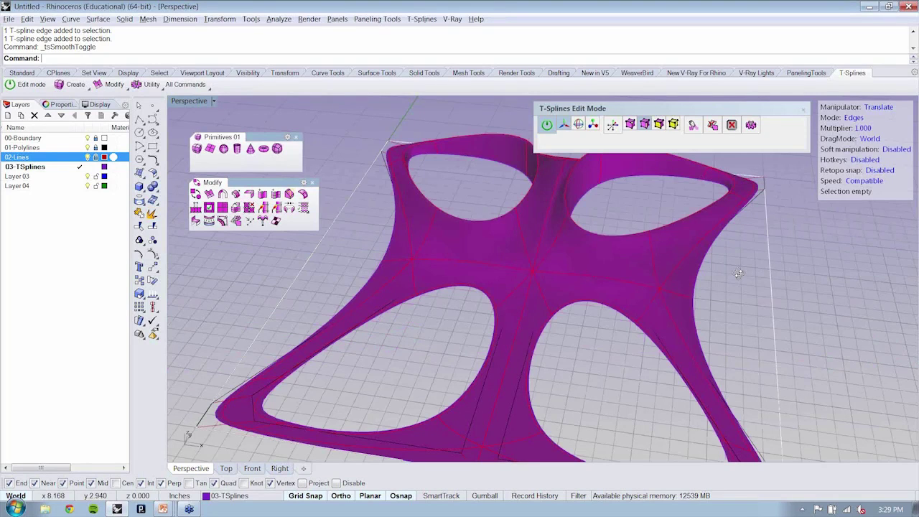
# - Select the quarter-frame outline curves in the top view and compare them with the finished T-spline surface beside them
pyautogui.moveTo(739, 273); pyautogui.dragTo(583, 224, button='right')
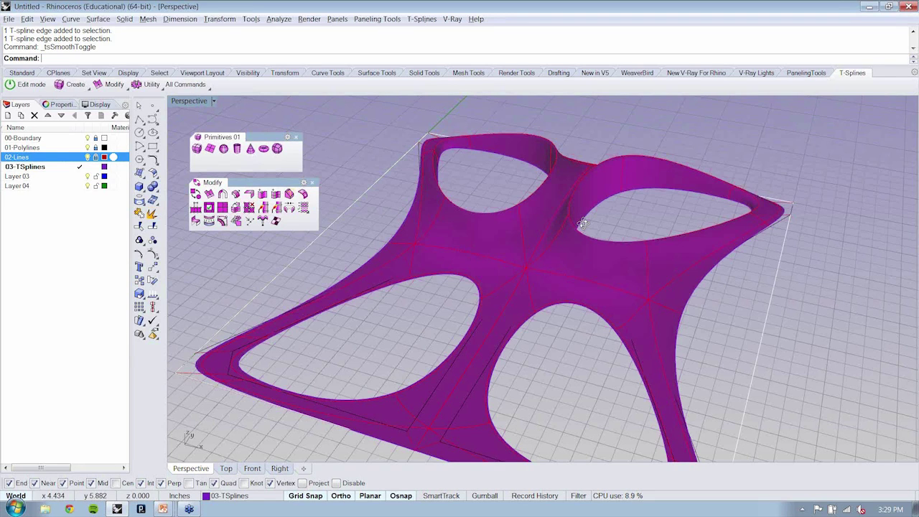
pyautogui.moveTo(425, 185); pyautogui.dragTo(667, 418)
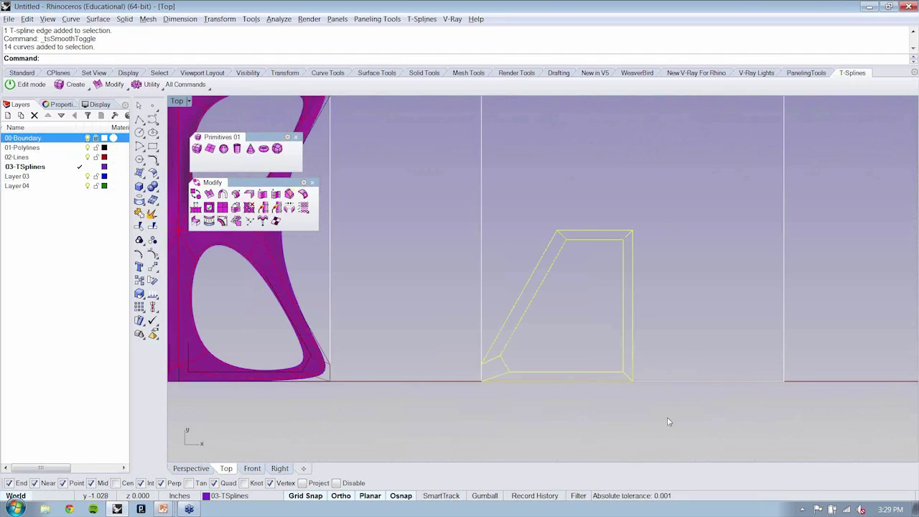
pyautogui.moveTo(681, 395); pyautogui.dragTo(690, 407, button='right')
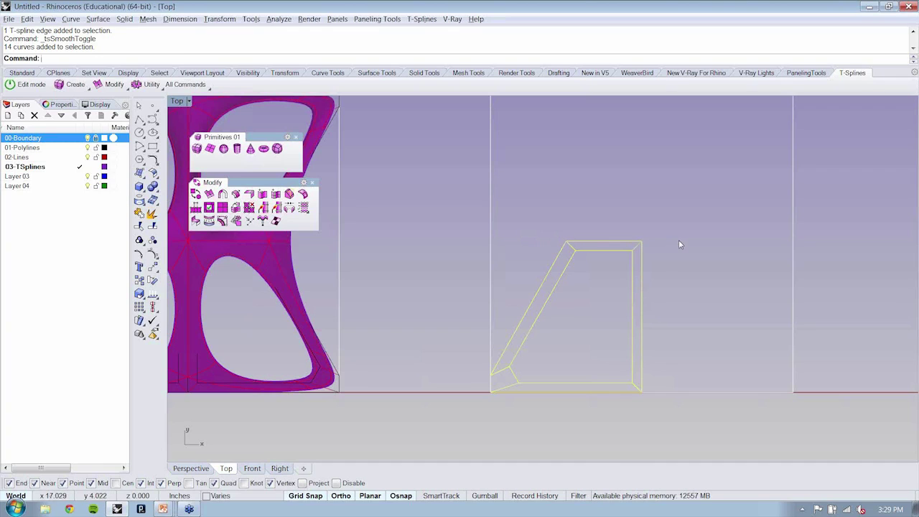
pyautogui.moveTo(619, 257); pyautogui.dragTo(675, 340, button='right')
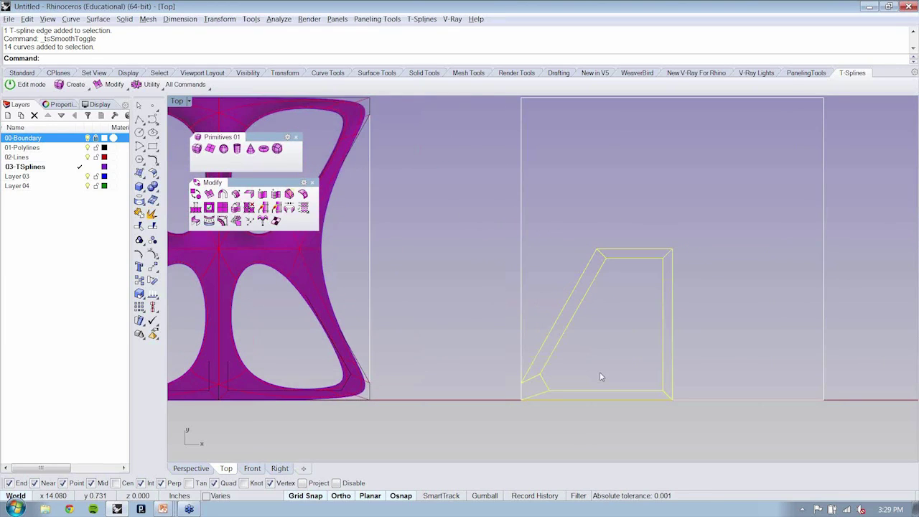
pyautogui.moveTo(602, 376); pyautogui.dragTo(574, 349, button='right')
pyautogui.click(422, 19)
pyautogui.moveTo(460, 77)
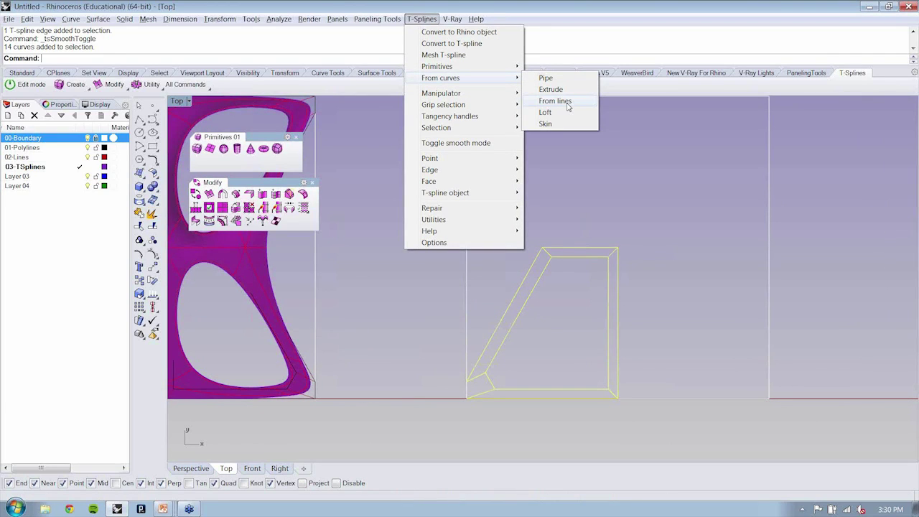
pyautogui.moveTo(572, 235); pyautogui.dragTo(579, 212, button='right')
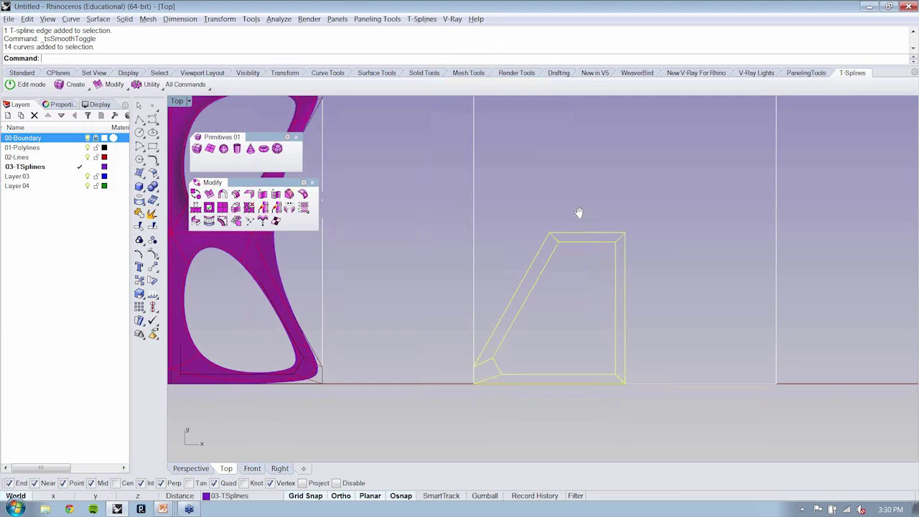
pyautogui.scroll(-6, 579, 212)
pyautogui.moveTo(431, 256); pyautogui.dragTo(548, 222, button='right')
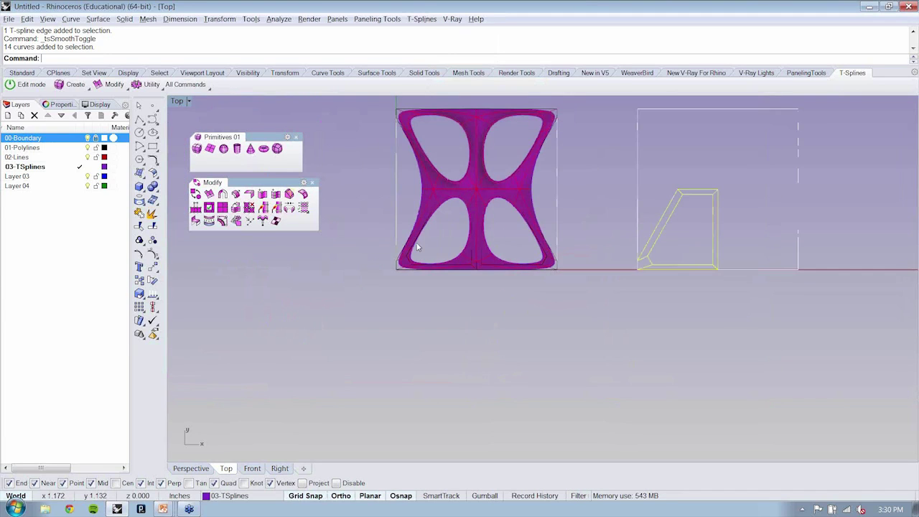
pyautogui.moveTo(418, 247); pyautogui.dragTo(384, 263, button='right')
# - Try the T-Splines edit mode on the quarter-frame curves using face selection and the Scale manipulator, and leave edit mode
pyautogui.click(284, 208)
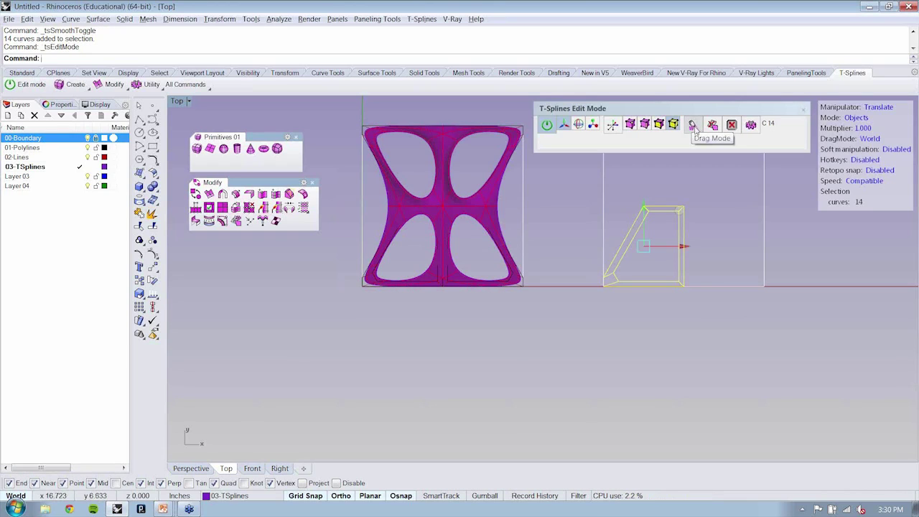
pyautogui.click(694, 127)
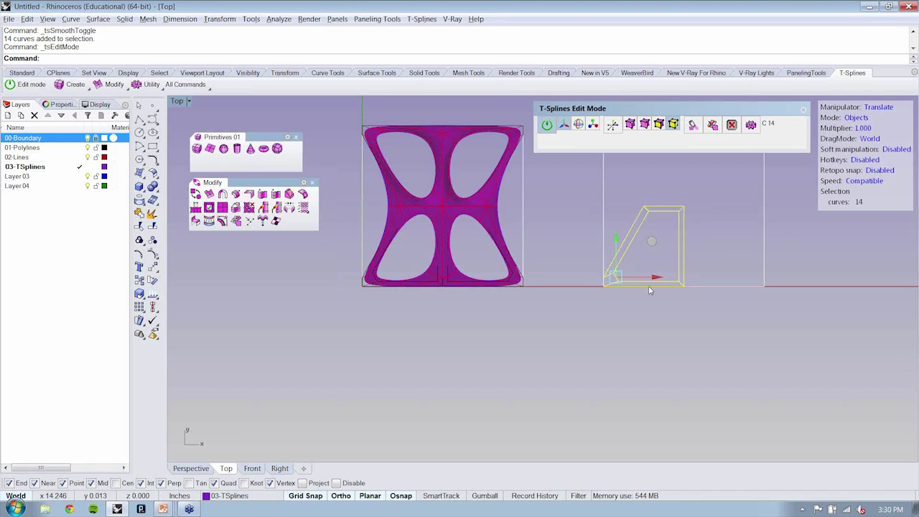
pyautogui.moveTo(648, 286); pyautogui.dragTo(580, 324, button='right')
pyautogui.click(659, 124)
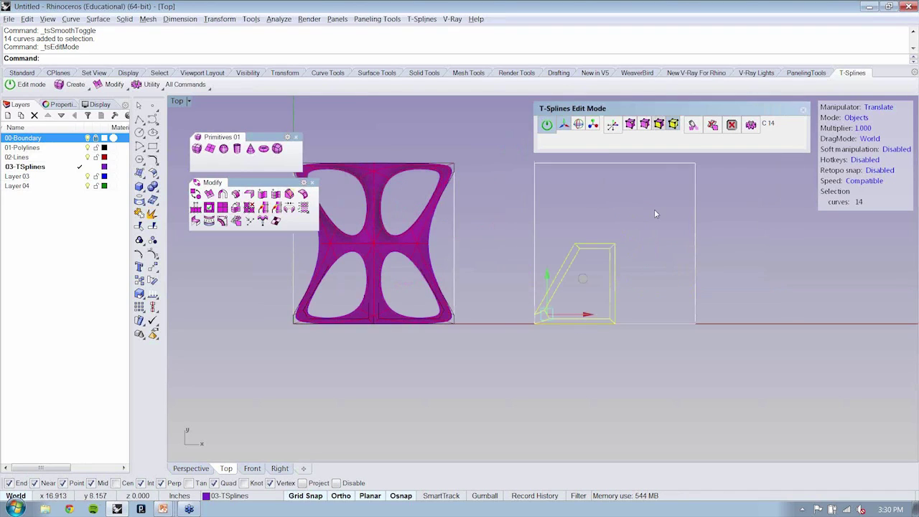
pyautogui.press('Escape')
pyautogui.moveTo(510, 217); pyautogui.dragTo(633, 361)
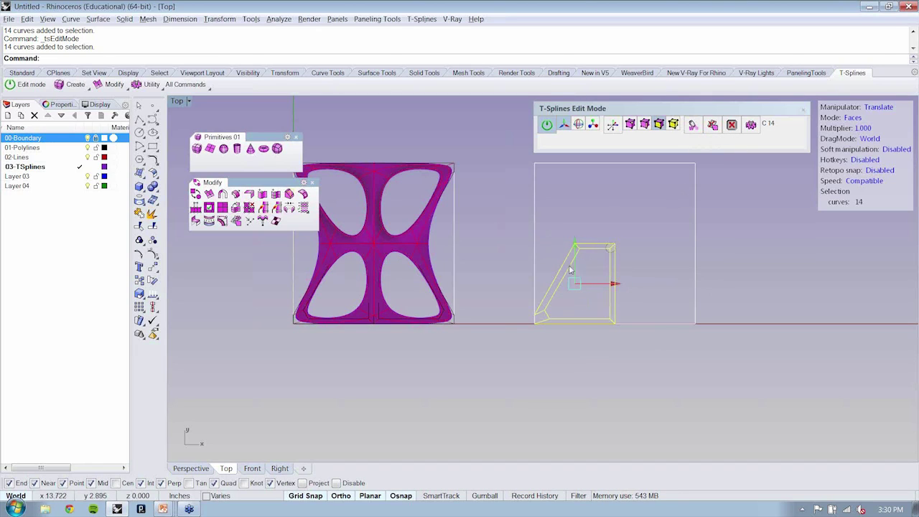
pyautogui.click(593, 124)
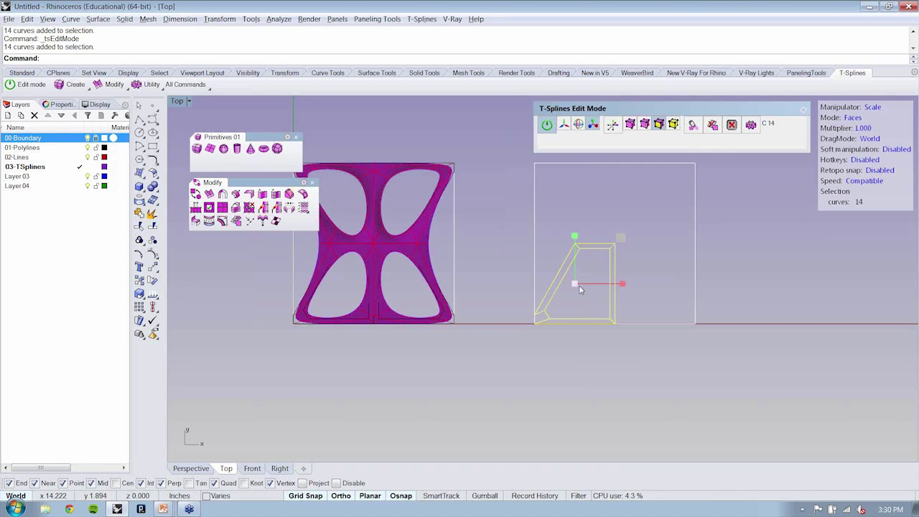
pyautogui.click(583, 212)
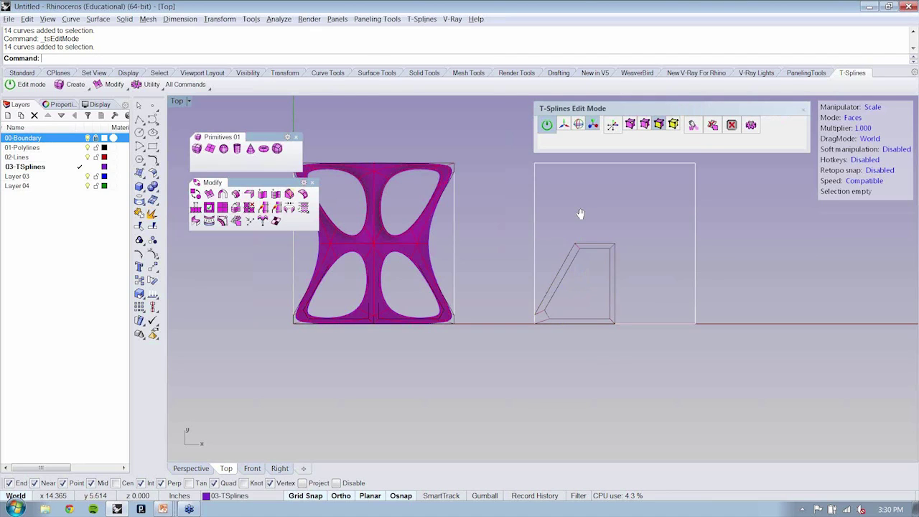
pyautogui.moveTo(580, 214); pyautogui.dragTo(576, 216, button='right')
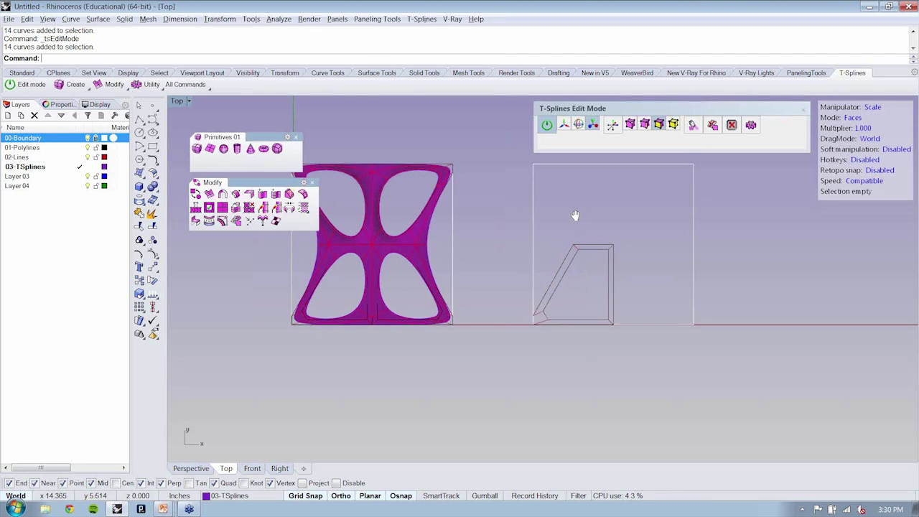
pyautogui.scroll(4, 575, 273)
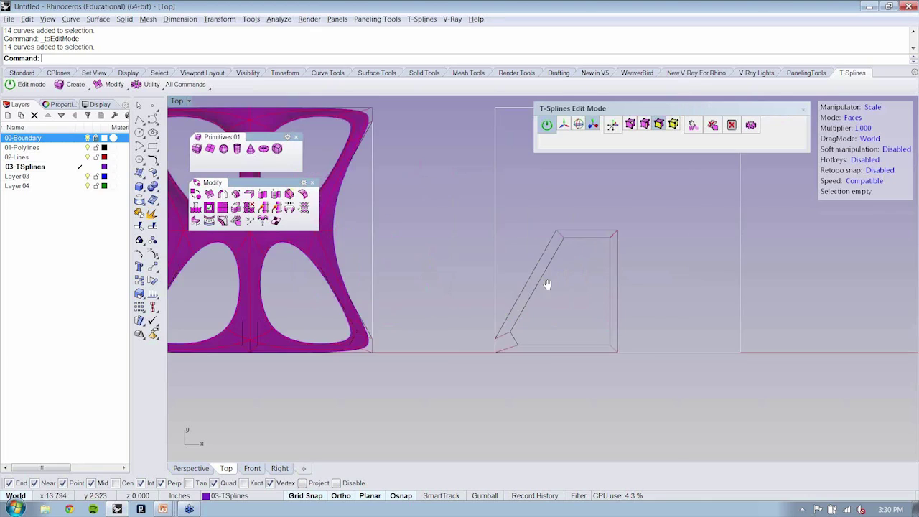
pyautogui.moveTo(548, 287); pyautogui.dragTo(491, 329, button='right')
pyautogui.scroll(-2, 491, 329)
pyautogui.press('Escape')
# - Try to generate a T-spline surface from the selected quarter-frame curves with From Lines
pyautogui.moveTo(403, 258); pyautogui.dragTo(567, 434)
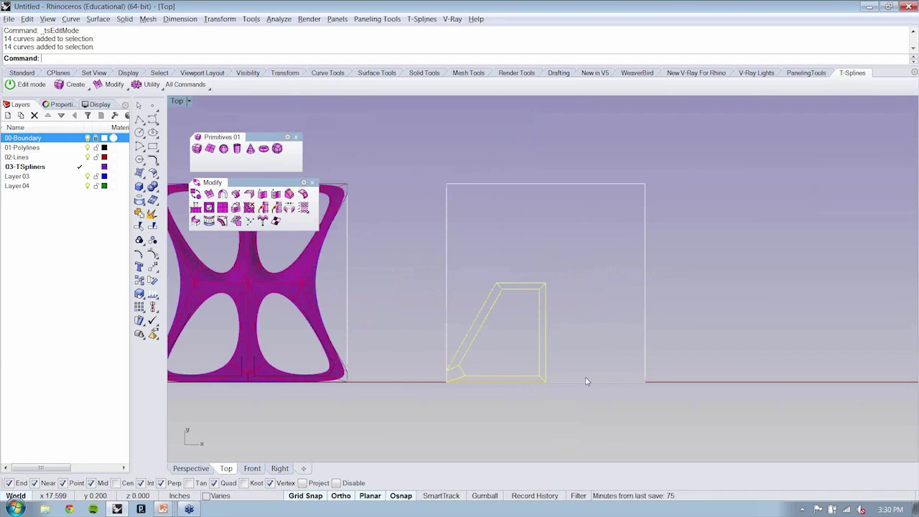
pyautogui.click(420, 20)
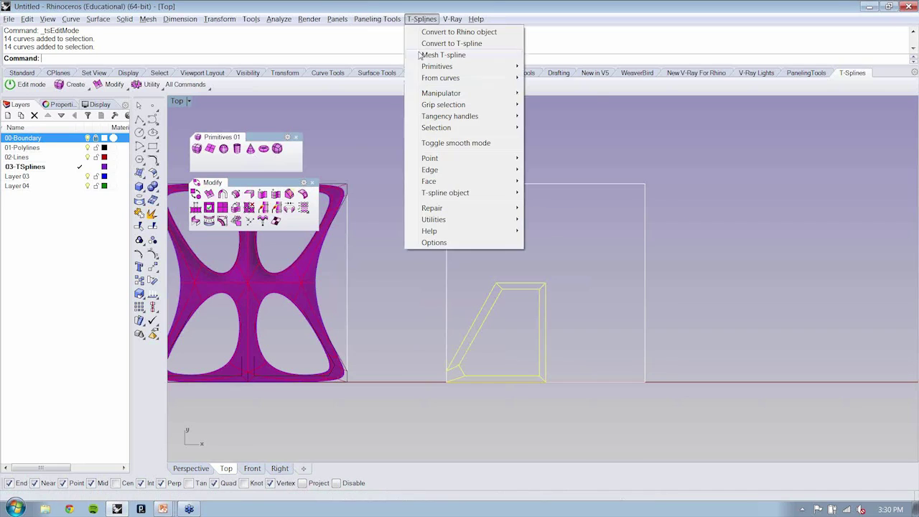
pyautogui.moveTo(496, 78)
pyautogui.click(547, 102)
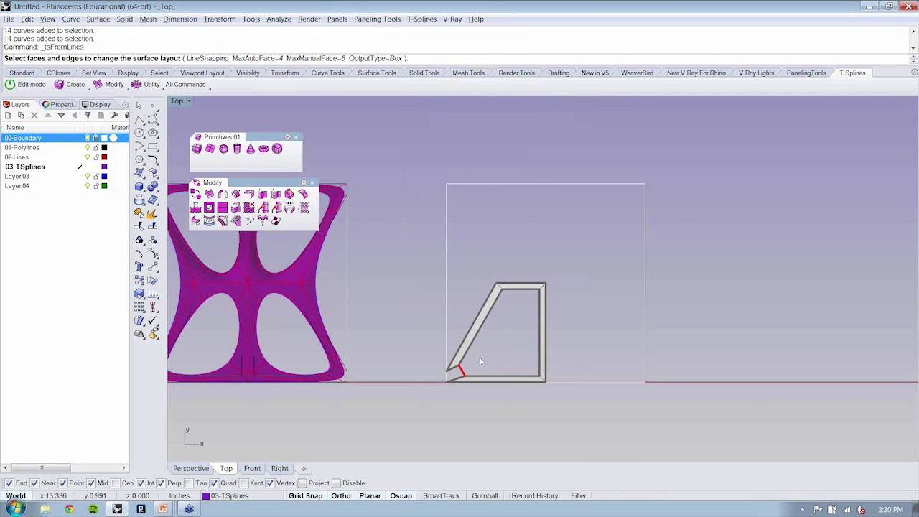
pyautogui.moveTo(482, 361); pyautogui.dragTo(481, 347, button='right')
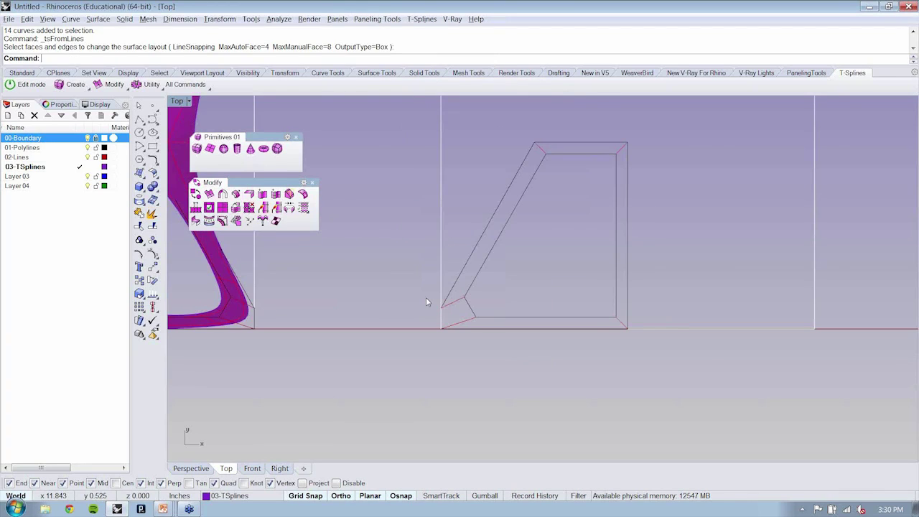
# - Copy the short vertical corner line from the finished model's lower-left corner to the lower-left corner of the quarter-frame outline
pyautogui.scroll(2, 426, 302)
pyautogui.moveTo(358, 318); pyautogui.dragTo(513, 314, button='right')
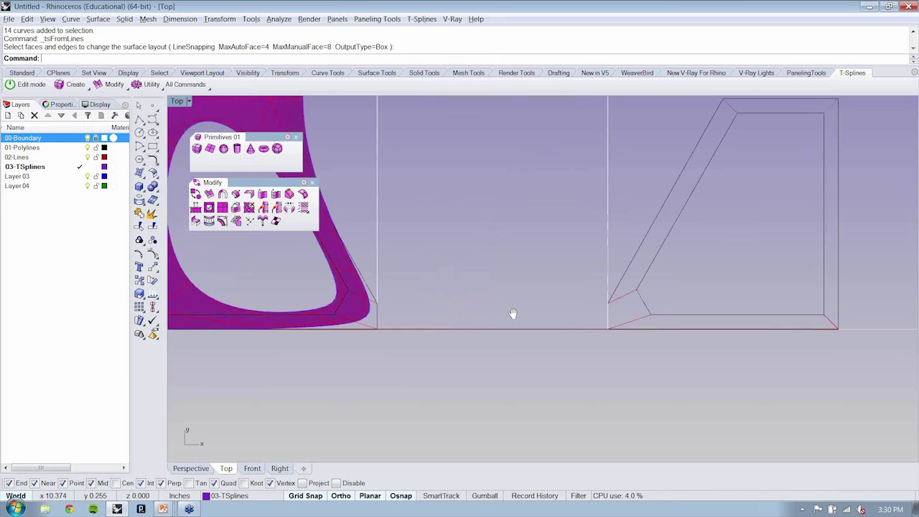
pyautogui.moveTo(243, 279); pyautogui.dragTo(263, 330)
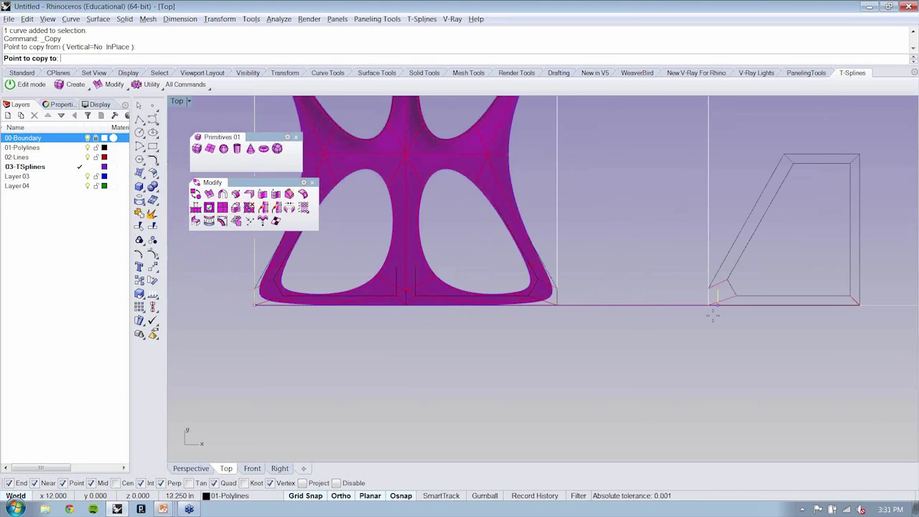
pyautogui.click(713, 314)
pyautogui.press('Return')
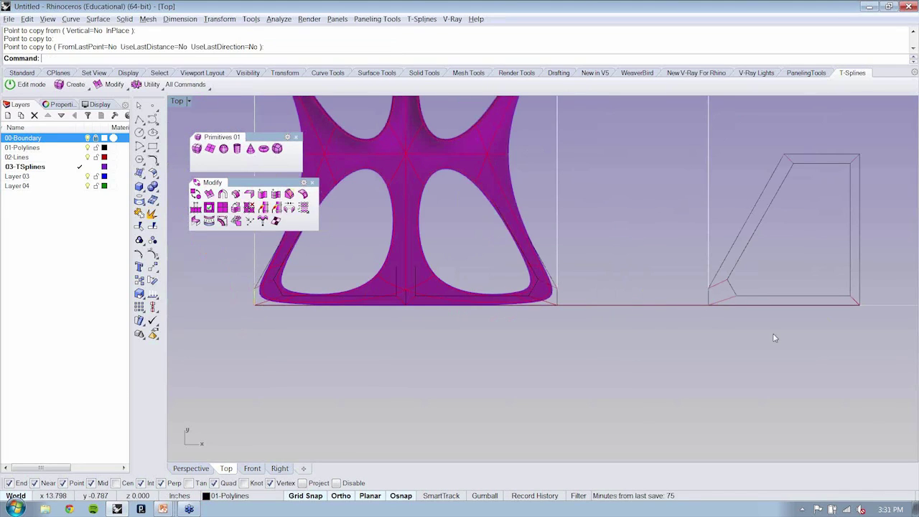
# - Select the completed quarter-frame outline curves and generate a T-spline surface from them with From Lines, using Box output
pyautogui.moveTo(775, 337); pyautogui.dragTo(440, 372, button='right')
pyautogui.moveTo(358, 150); pyautogui.dragTo(518, 366)
pyautogui.moveTo(517, 366); pyautogui.dragTo(553, 366)
pyautogui.click(557, 102)
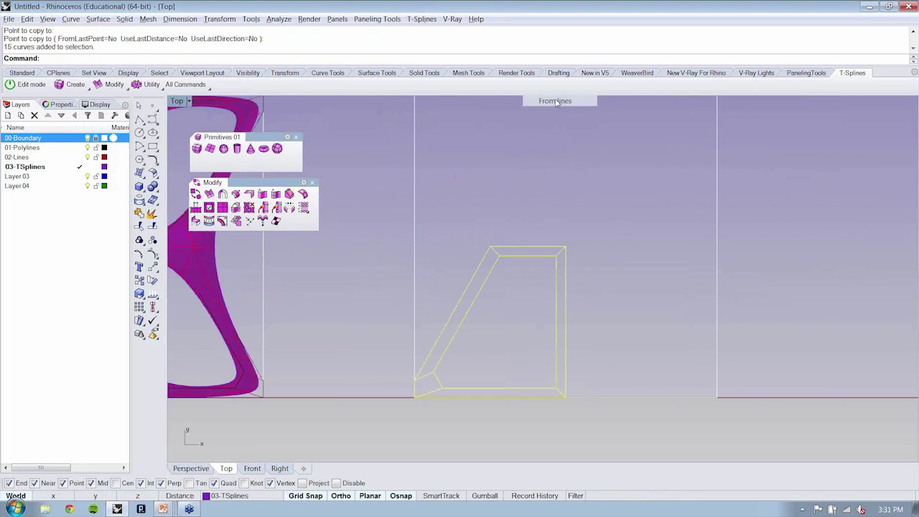
pyautogui.click(557, 102)
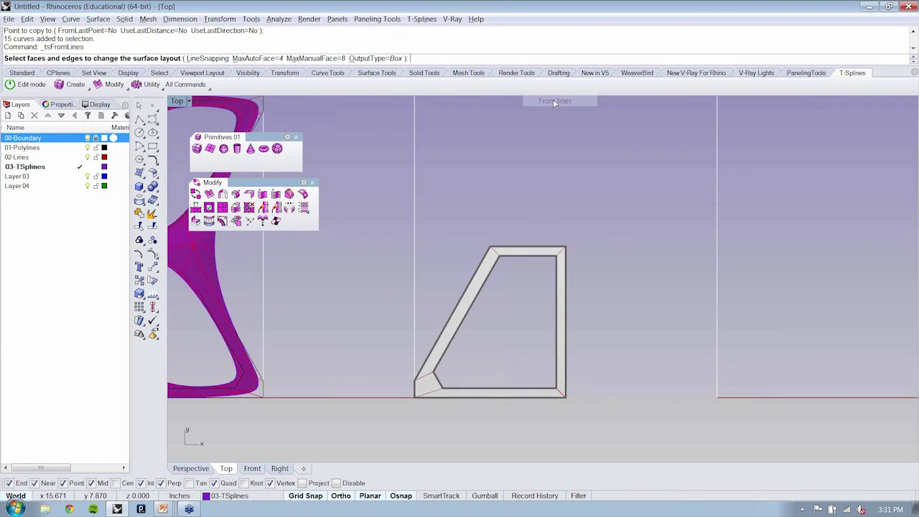
pyautogui.moveTo(471, 293); pyautogui.dragTo(486, 255, button='right')
pyautogui.rightClick(486, 255)
pyautogui.scroll(2, 485, 255)
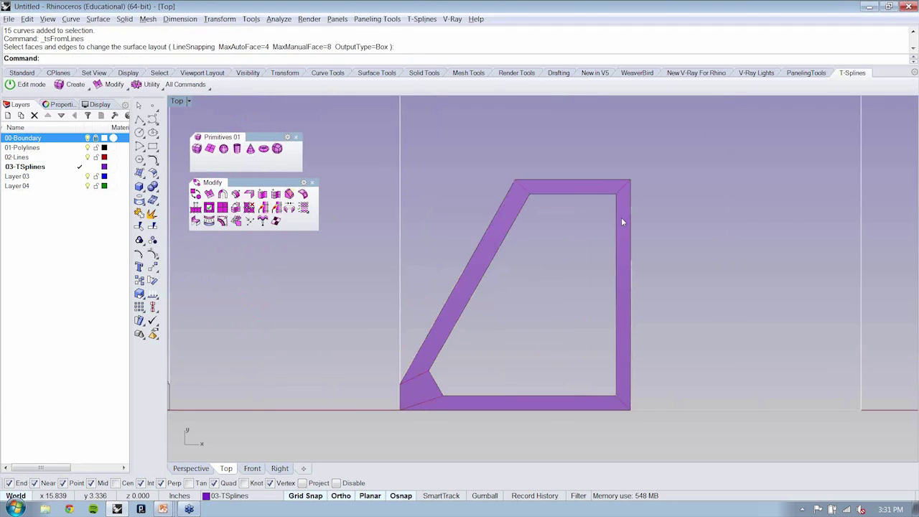
# - Add axial symmetry with Weld=Yes to the quarter-frame surface, placing the symmetry plane vertically along its right edge at x 16
pyautogui.click(622, 221)
pyautogui.moveTo(614, 231); pyautogui.dragTo(572, 243, button='right')
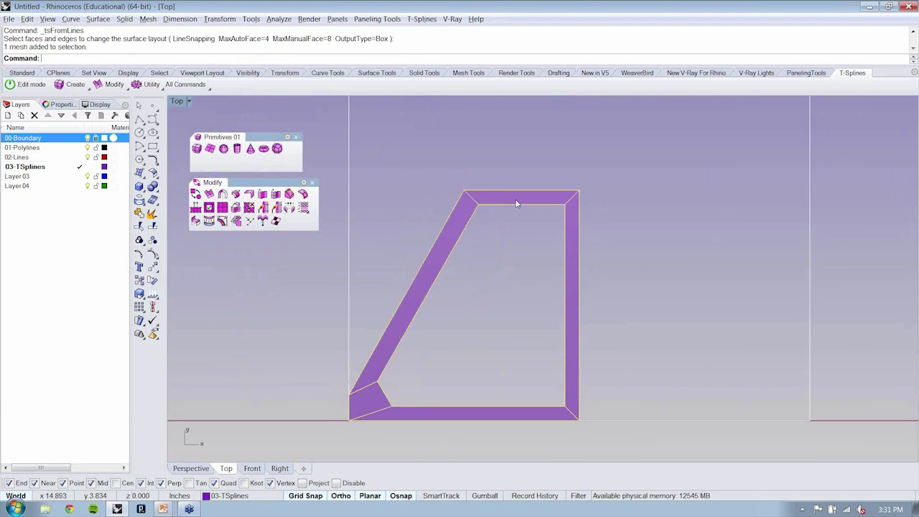
pyautogui.scroll(-1, 493, 203)
pyautogui.scroll(-1, 541, 278)
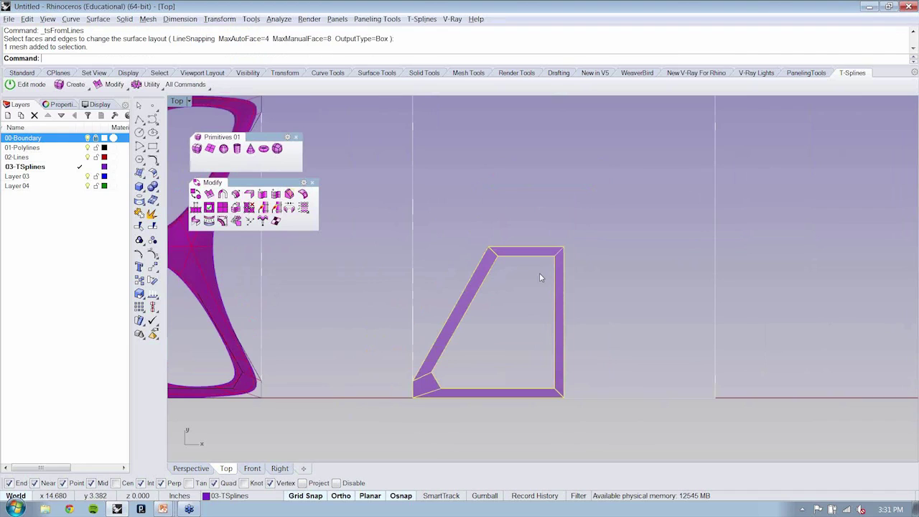
pyautogui.moveTo(541, 277); pyautogui.dragTo(593, 265, button='right')
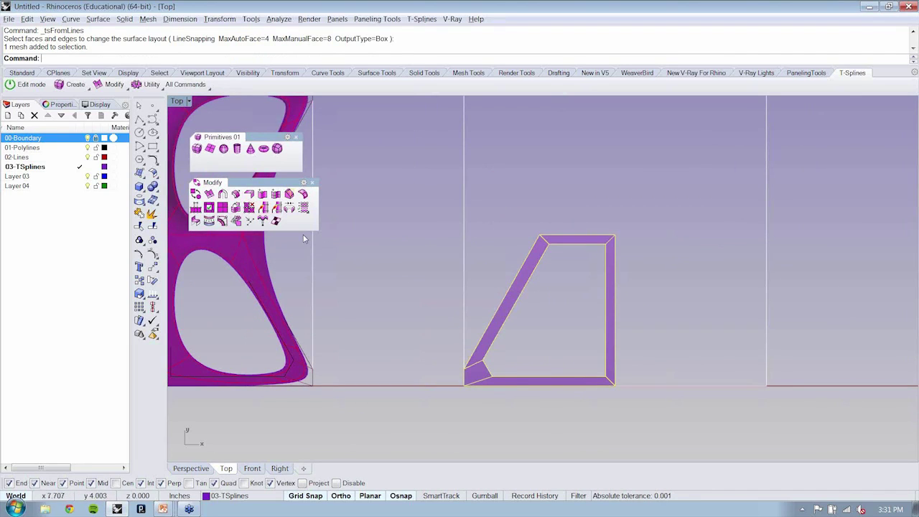
pyautogui.click(222, 194)
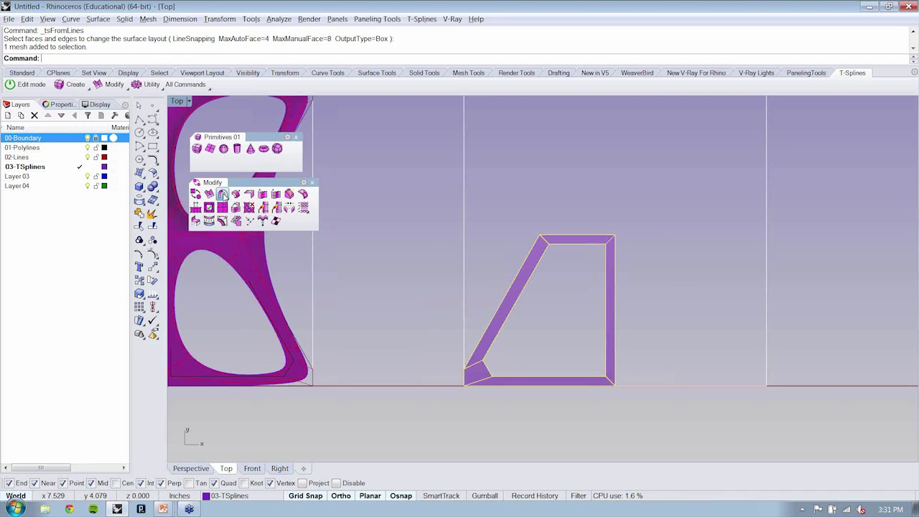
pyautogui.click(223, 196)
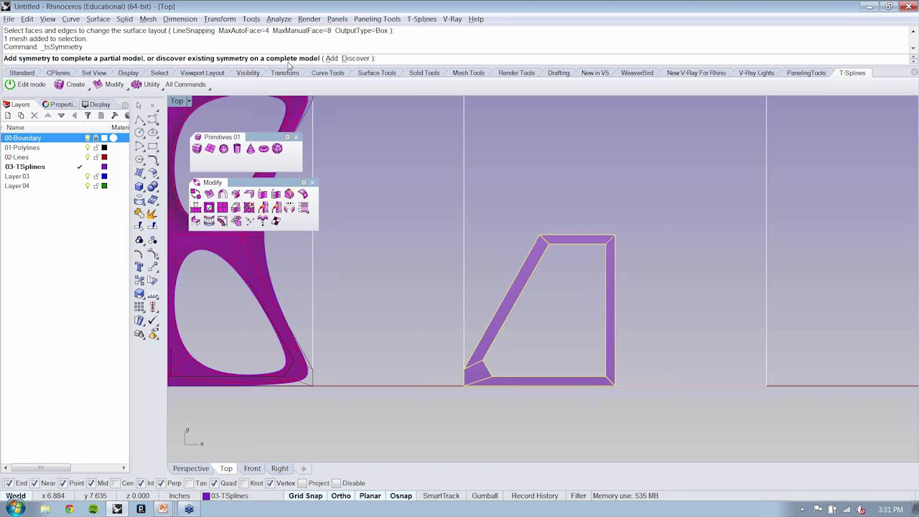
pyautogui.click(332, 59)
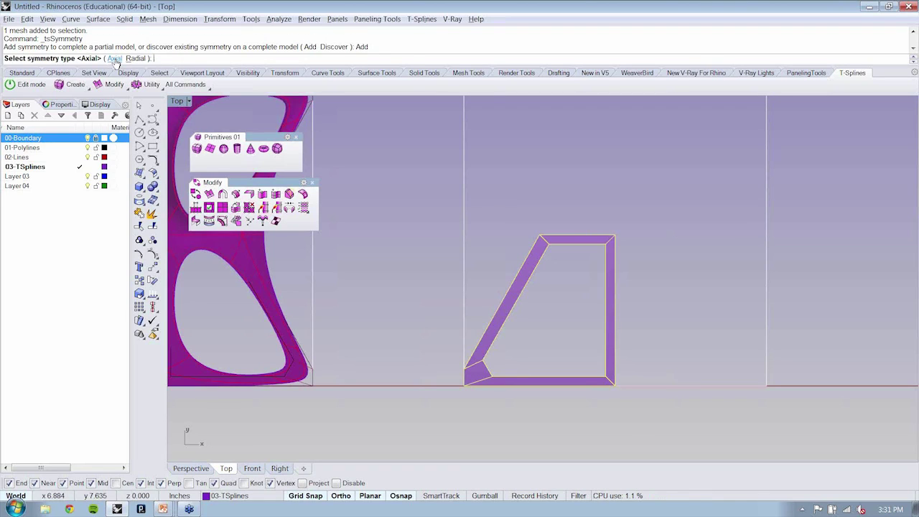
pyautogui.click(114, 59)
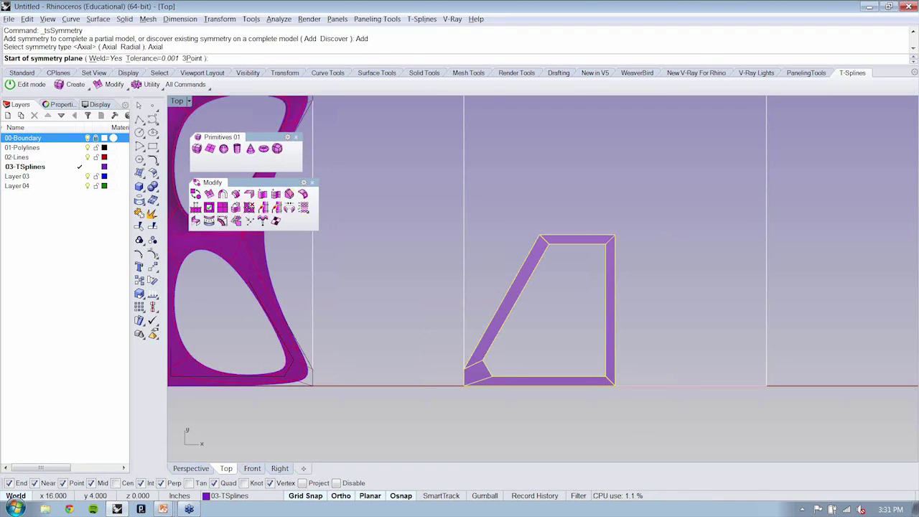
pyautogui.click(619, 236)
pyautogui.click(620, 177)
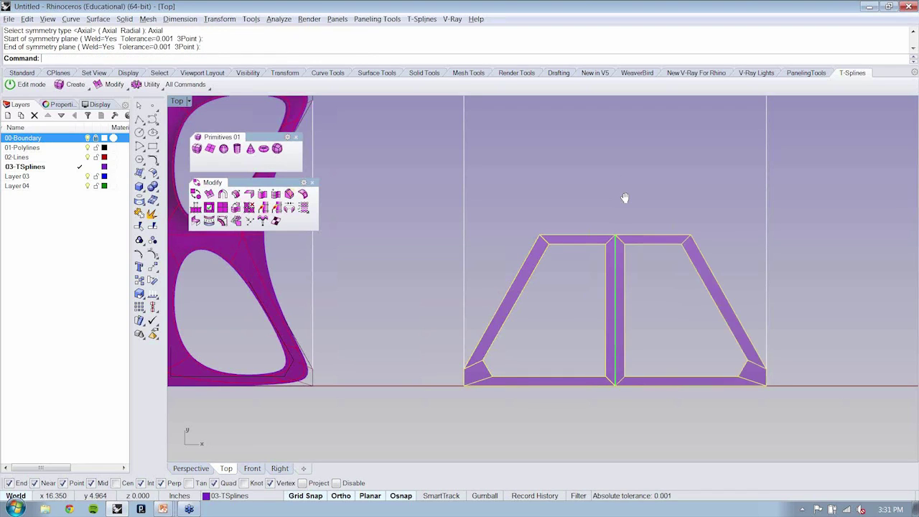
pyautogui.moveTo(625, 197); pyautogui.dragTo(579, 181, button='right')
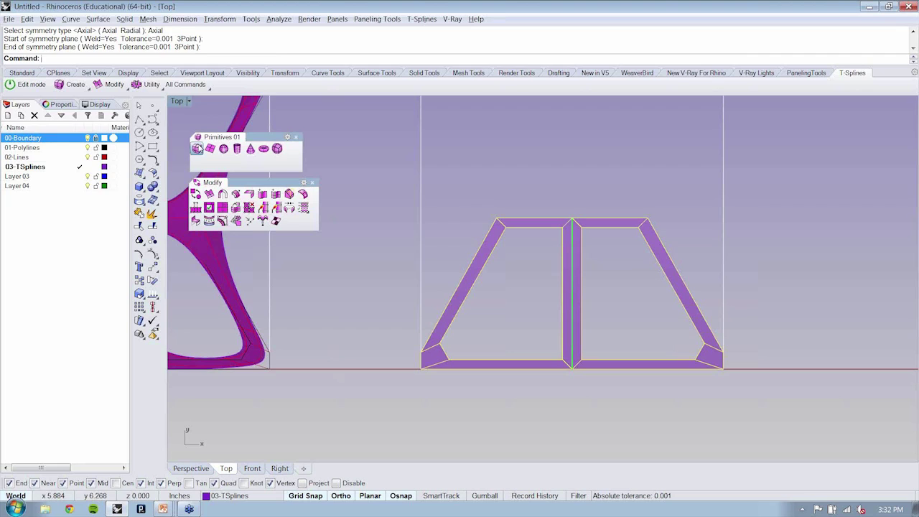
pyautogui.click(197, 148)
pyautogui.moveTo(517, 280); pyautogui.dragTo(495, 294, button='right')
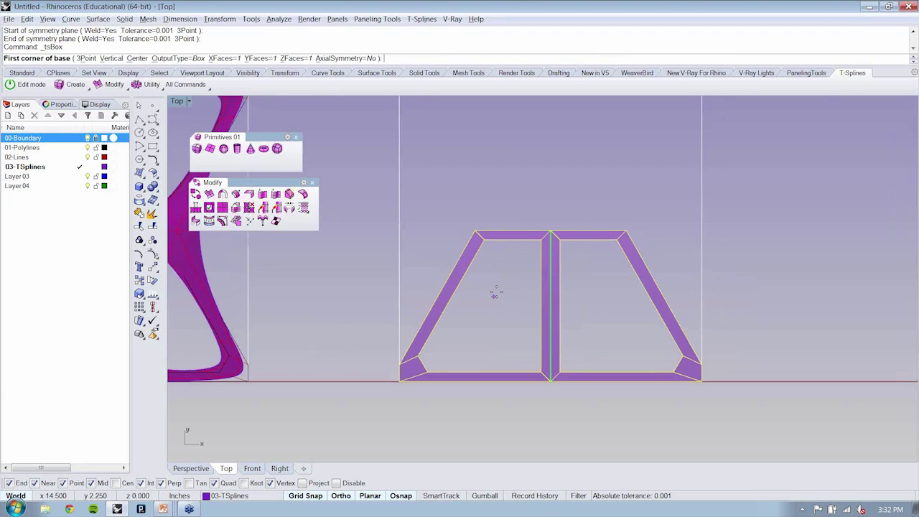
pyautogui.press('Escape')
# - Toggle the symmetric half-frame T-spline from box to smooth display and deselect it
pyautogui.click(195, 207)
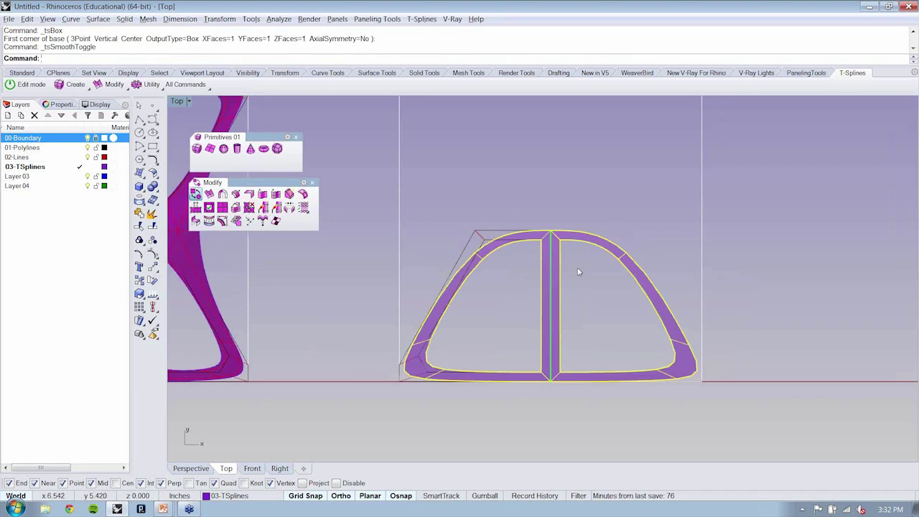
pyautogui.click(578, 271)
pyautogui.moveTo(594, 376); pyautogui.dragTo(593, 357, button='right')
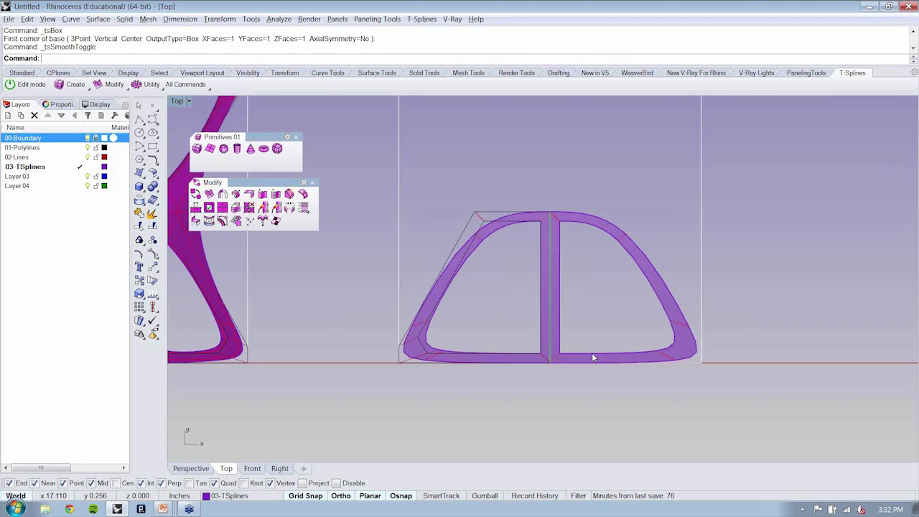
pyautogui.scroll(4, 592, 357)
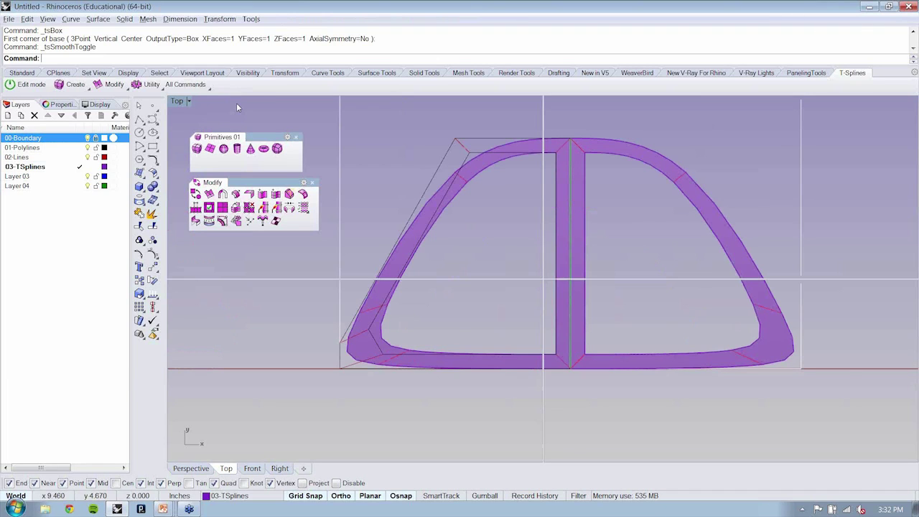
# - In perspective Edit Mode, raise the half-frame's inner corner edge and move the upper band's inner edge beside the symmetry line upward and inward
pyautogui.hotkey('ctrl', 'm')
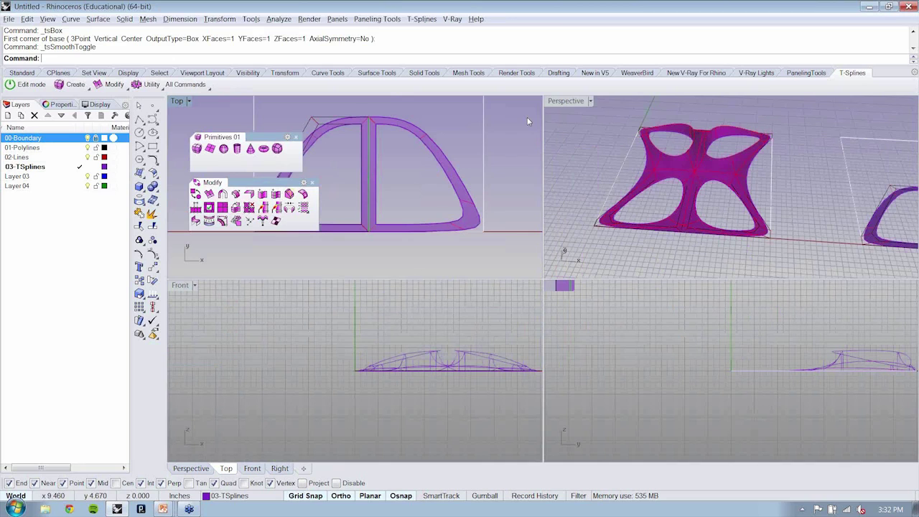
pyautogui.doubleClick(566, 101)
pyautogui.moveTo(604, 269); pyautogui.dragTo(560, 260, button='right')
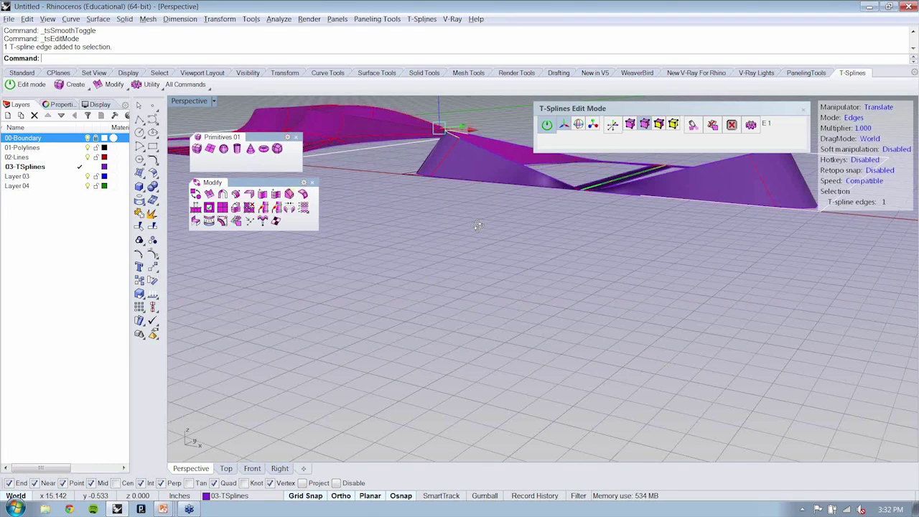
pyautogui.moveTo(478, 226); pyautogui.dragTo(615, 271, button='right')
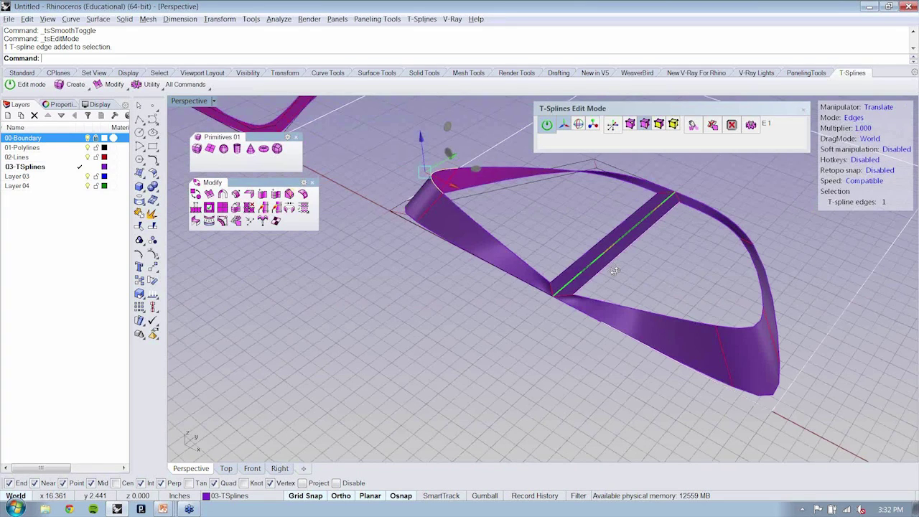
pyautogui.moveTo(615, 270); pyautogui.dragTo(536, 268, button='right')
pyautogui.click(535, 268)
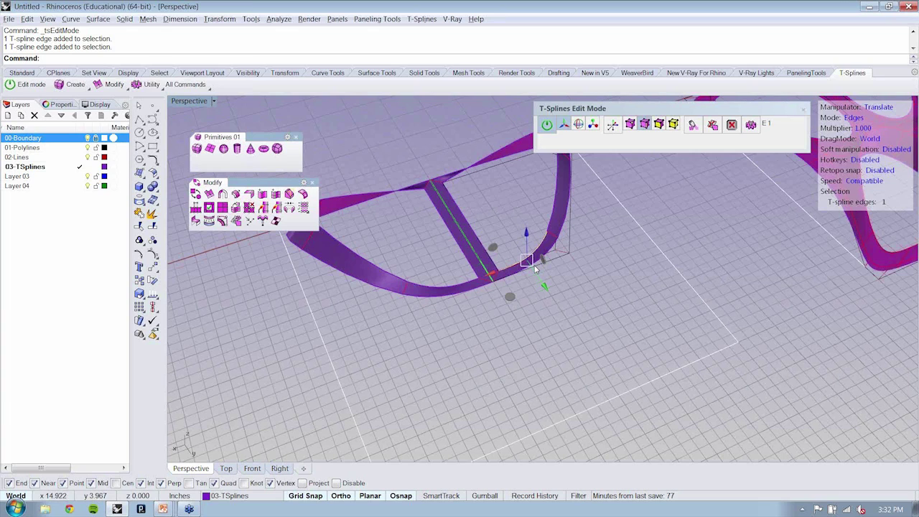
pyautogui.moveTo(535, 268); pyautogui.dragTo(446, 282, button='right')
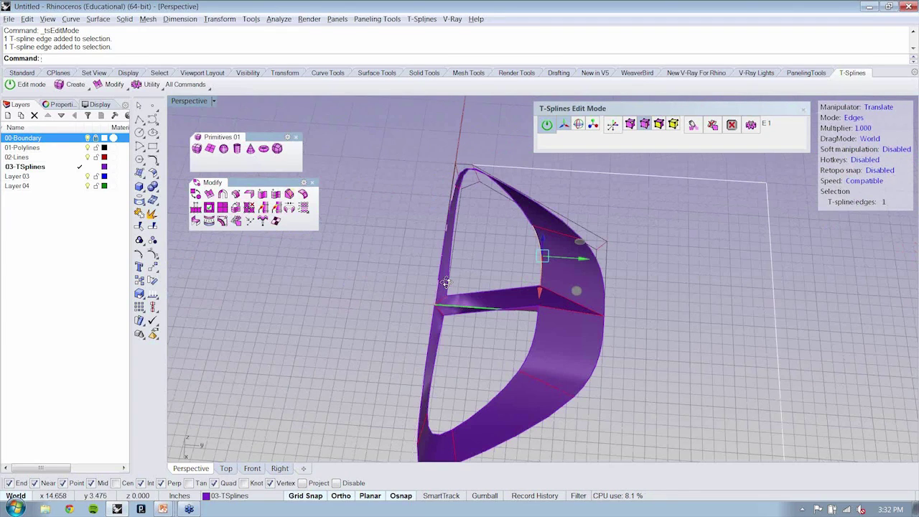
# - Add axial symmetry with Weld=Yes to the half-frame surface, placing the symmetry plane horizontally along its upper edge at y 4
pyautogui.doubleClick(188, 100)
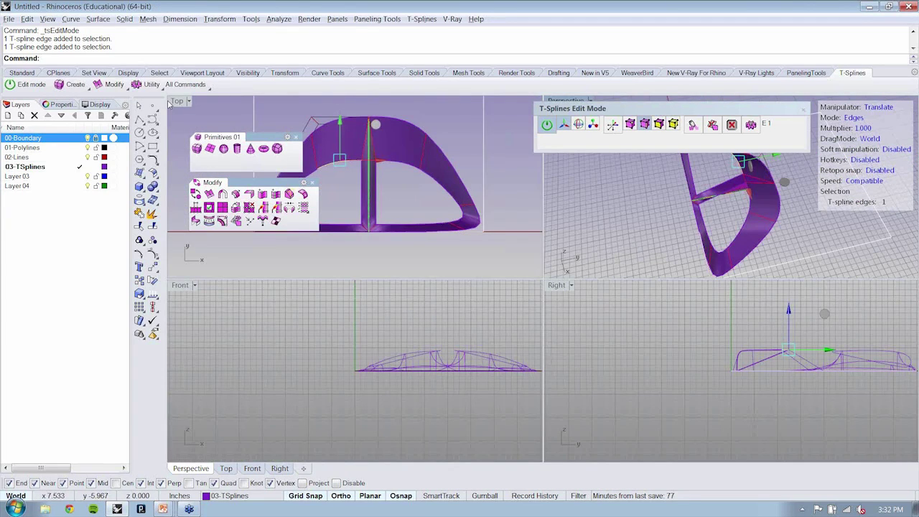
pyautogui.doubleClick(176, 101)
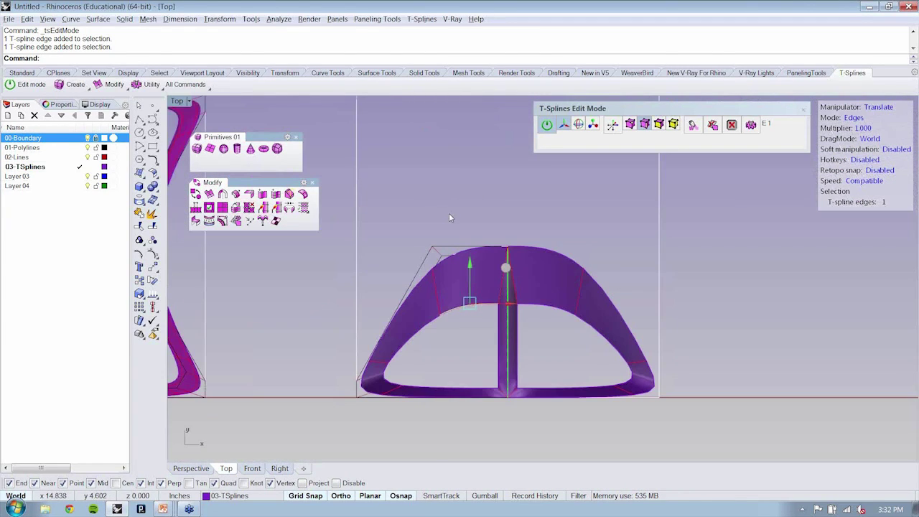
pyautogui.click(222, 194)
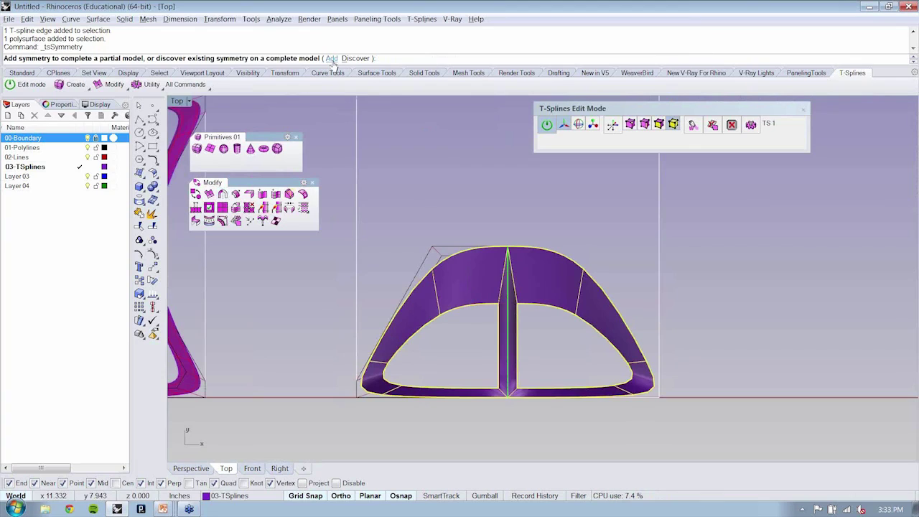
pyautogui.click(331, 58)
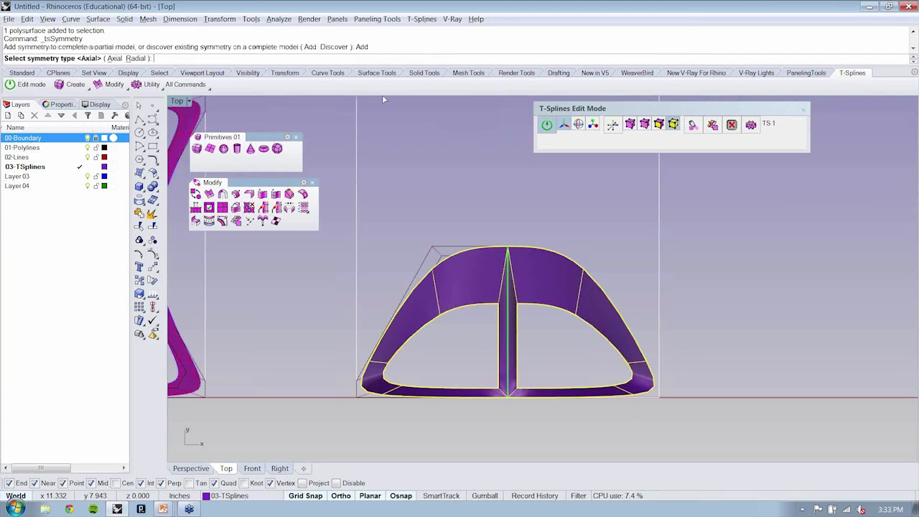
pyautogui.click(113, 58)
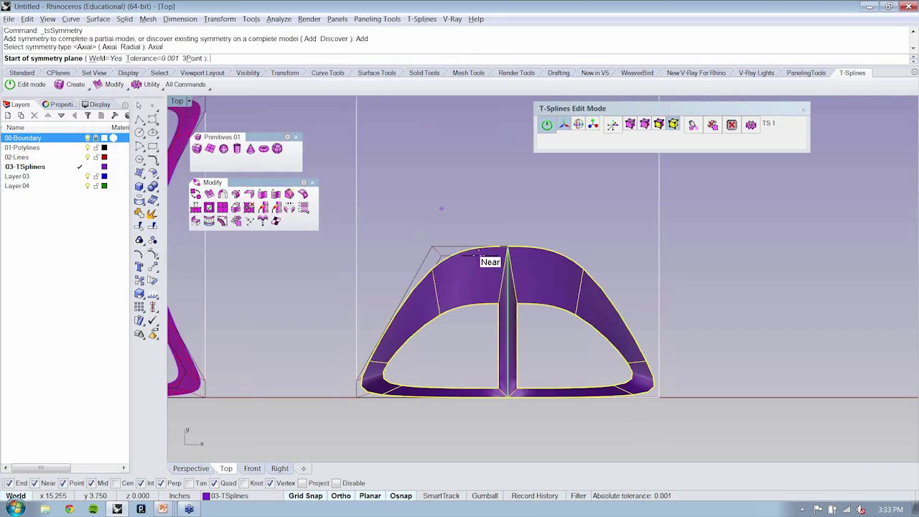
pyautogui.click(478, 252)
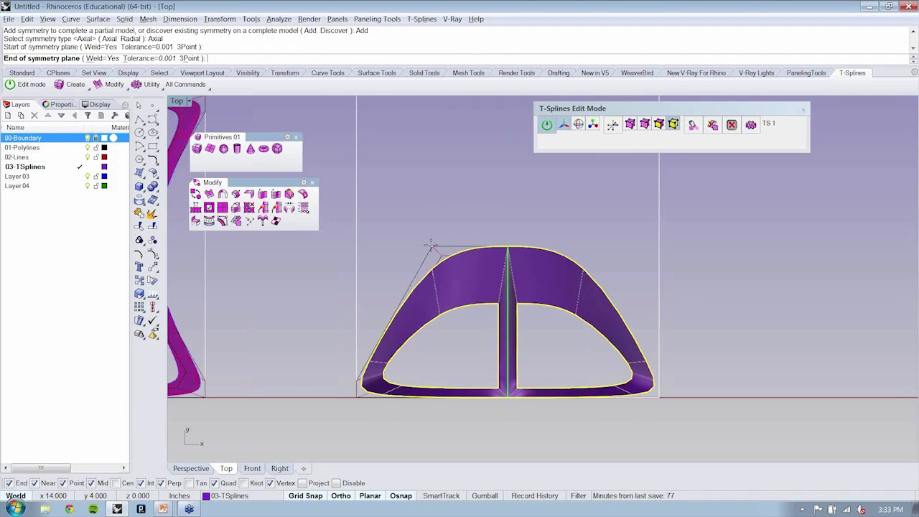
pyautogui.click(616, 246)
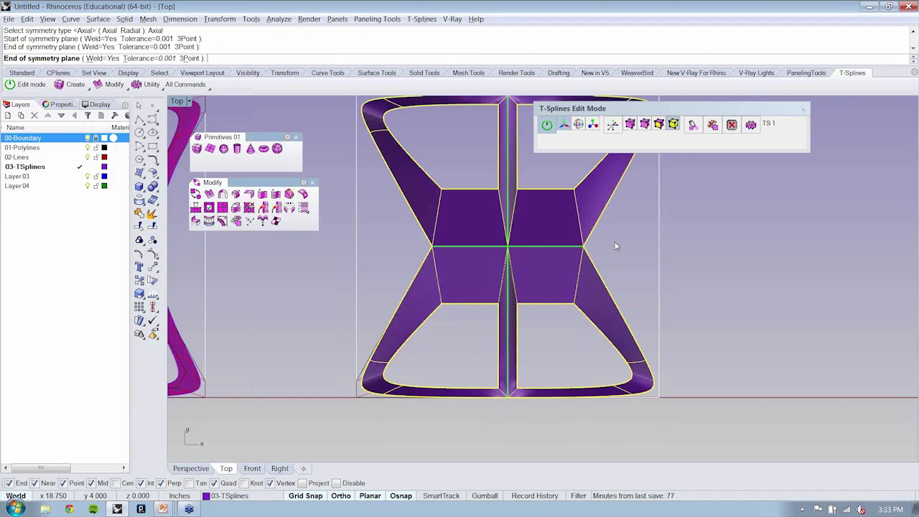
pyautogui.moveTo(493, 235); pyautogui.dragTo(450, 278, button='right')
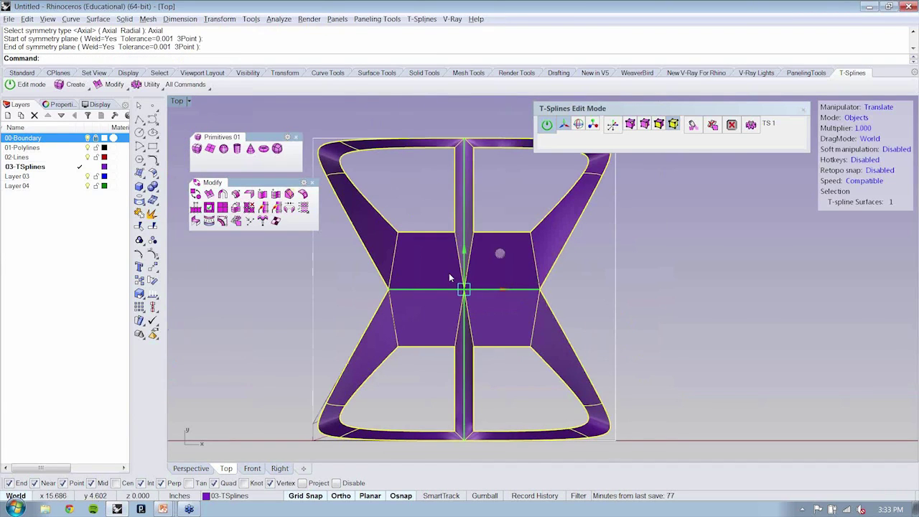
# - In the perspective view, select a long edge of the central strip on the mirrored full frame for editing
pyautogui.hotkey('ctrl', 'm')
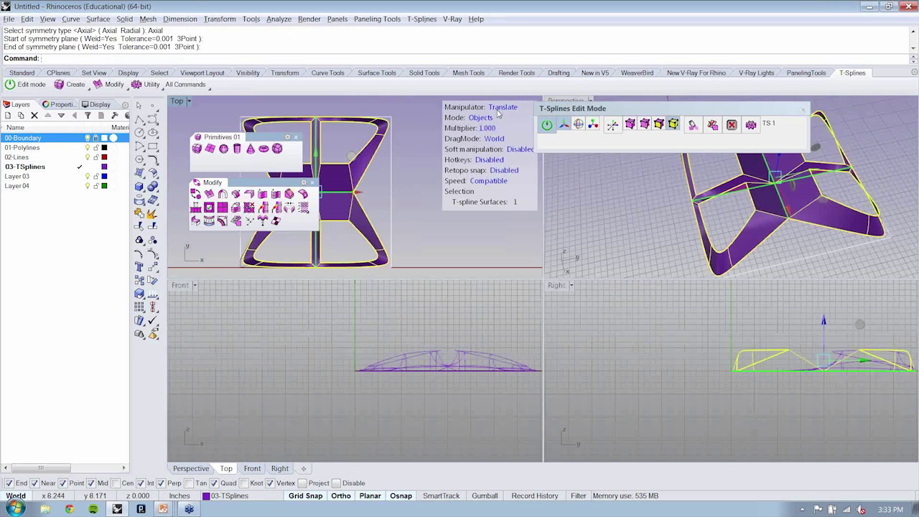
pyautogui.hotkey('ctrl', 'F4')
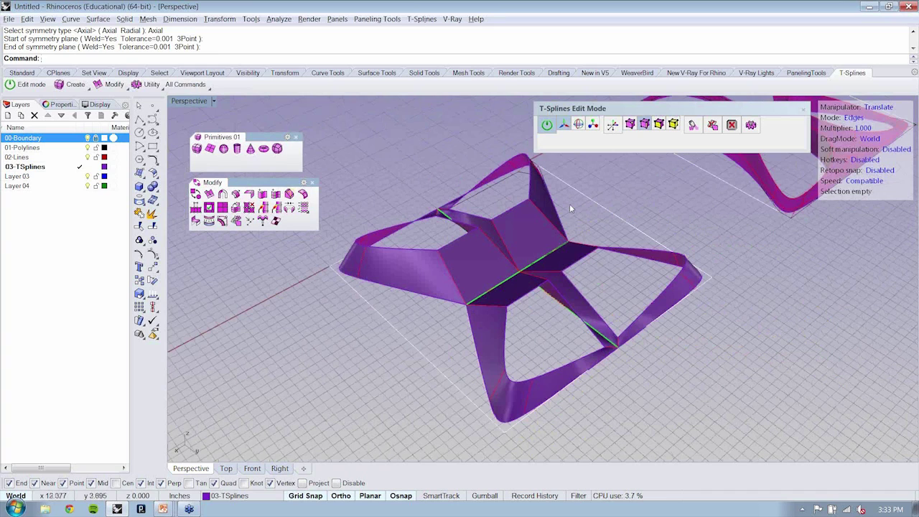
pyautogui.click(465, 188)
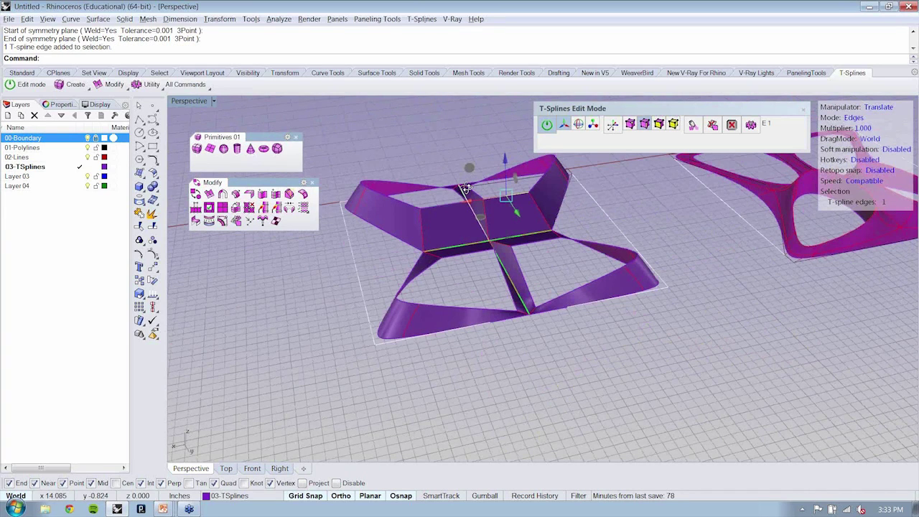
pyautogui.moveTo(467, 188); pyautogui.dragTo(437, 221, button='right')
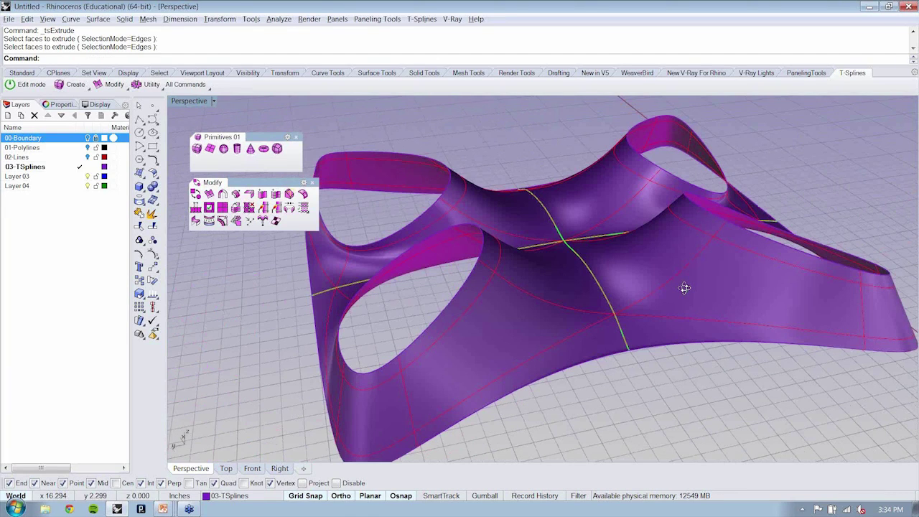
# - Examine the smooth, extruded frame surface in perspective and compare it with the finished model in the top view
pyautogui.moveTo(685, 288); pyautogui.dragTo(719, 324, button='right')
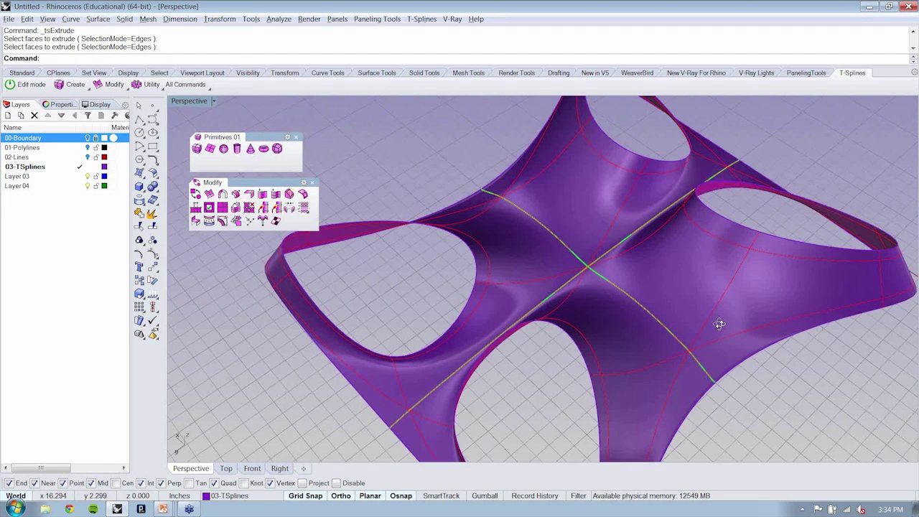
pyautogui.moveTo(719, 324); pyautogui.dragTo(472, 301, button='right')
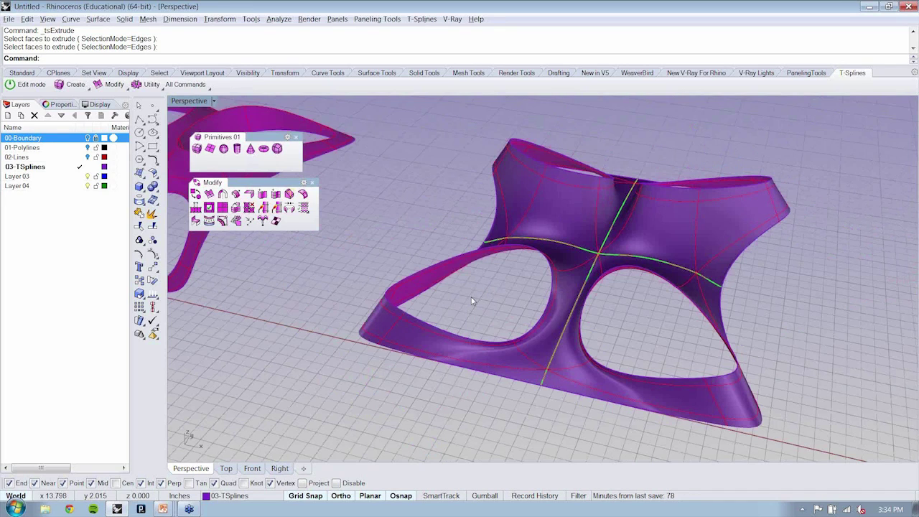
pyautogui.moveTo(472, 301); pyautogui.dragTo(705, 283, button='right')
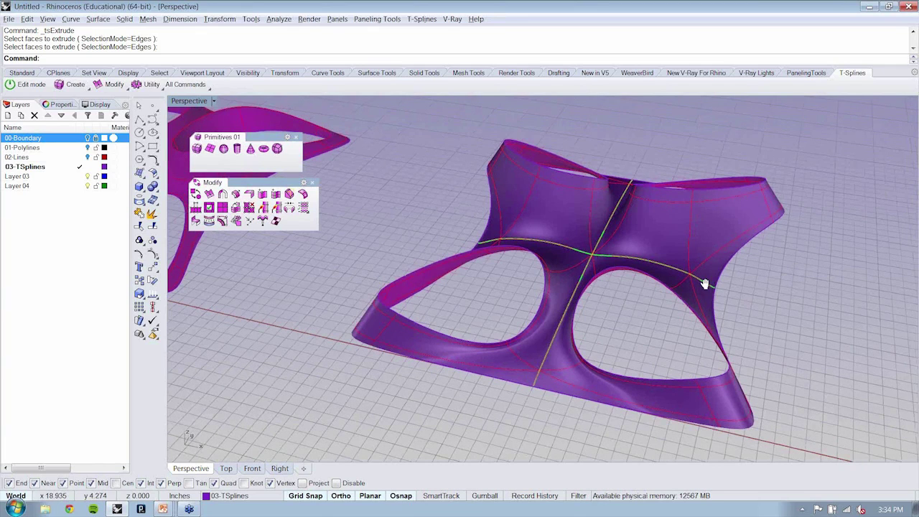
pyautogui.moveTo(706, 284); pyautogui.dragTo(714, 364, button='right')
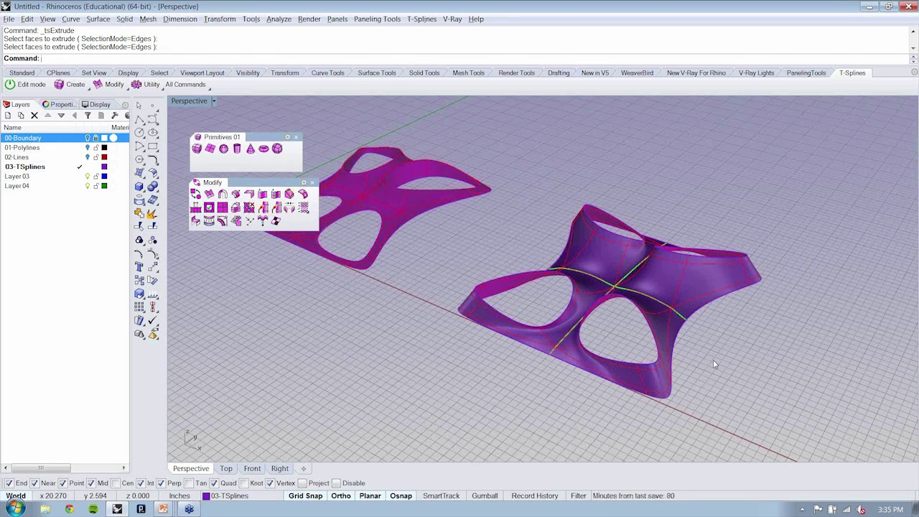
pyautogui.doubleClick(191, 103)
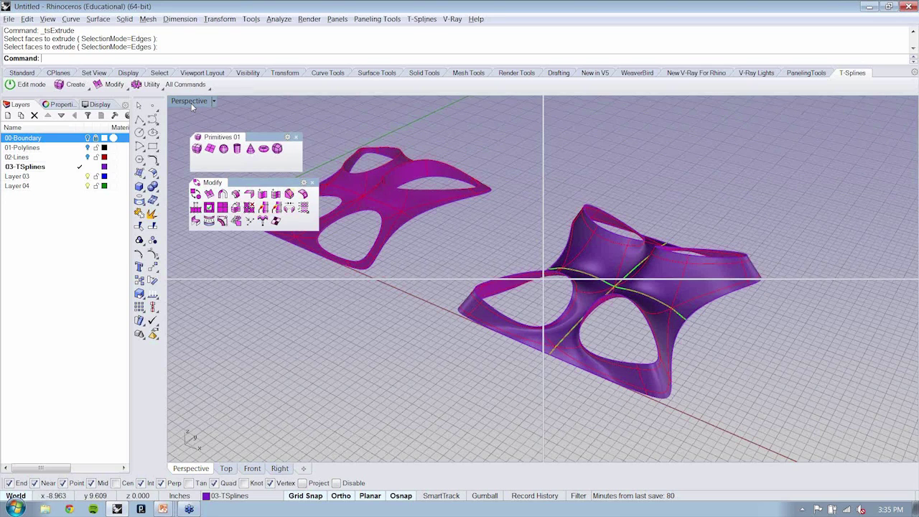
pyautogui.doubleClick(190, 102)
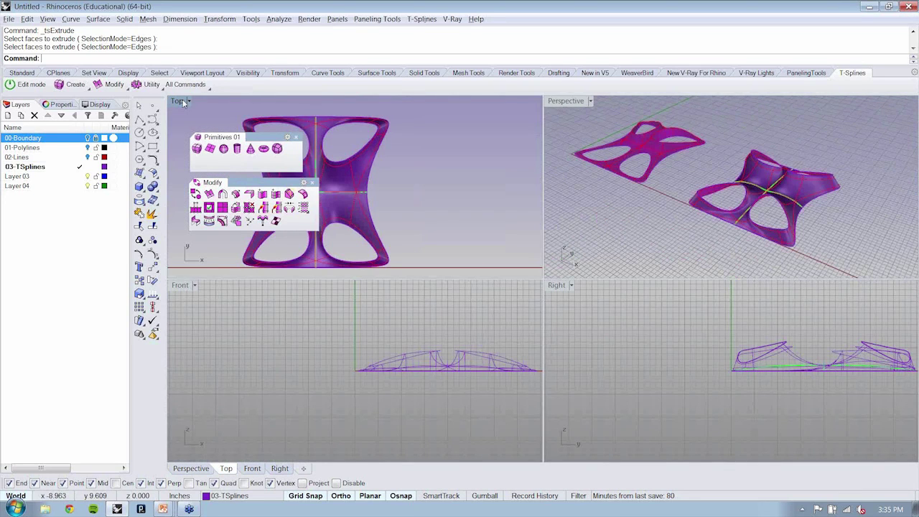
pyautogui.doubleClick(180, 101)
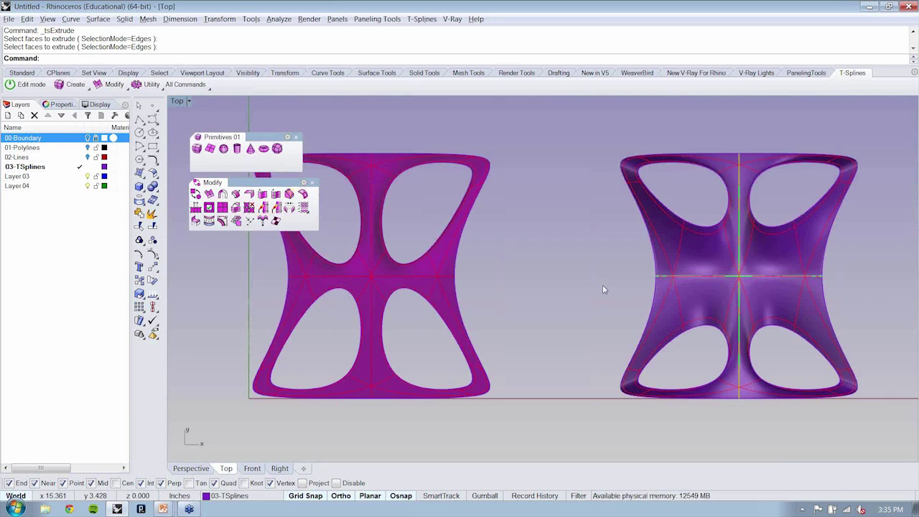
pyautogui.moveTo(604, 289); pyautogui.dragTo(590, 296, button='right')
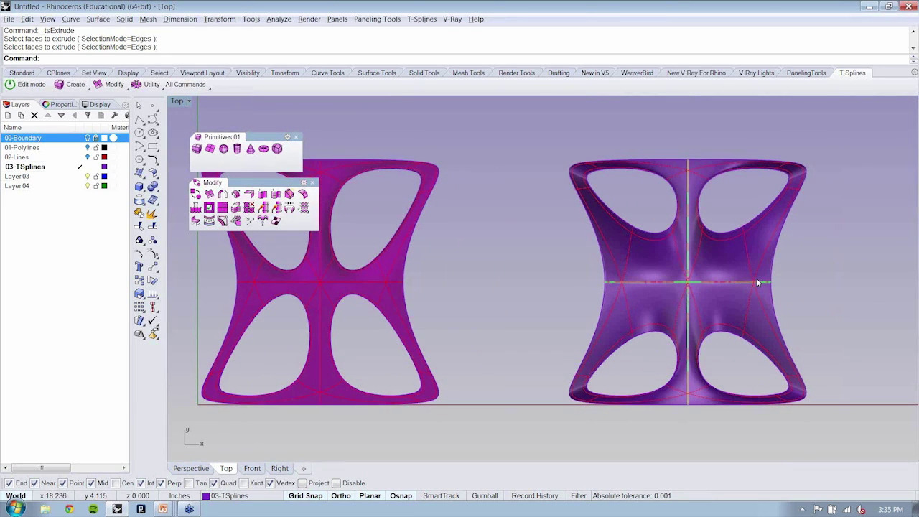
pyautogui.moveTo(663, 279); pyautogui.dragTo(704, 275, button='right')
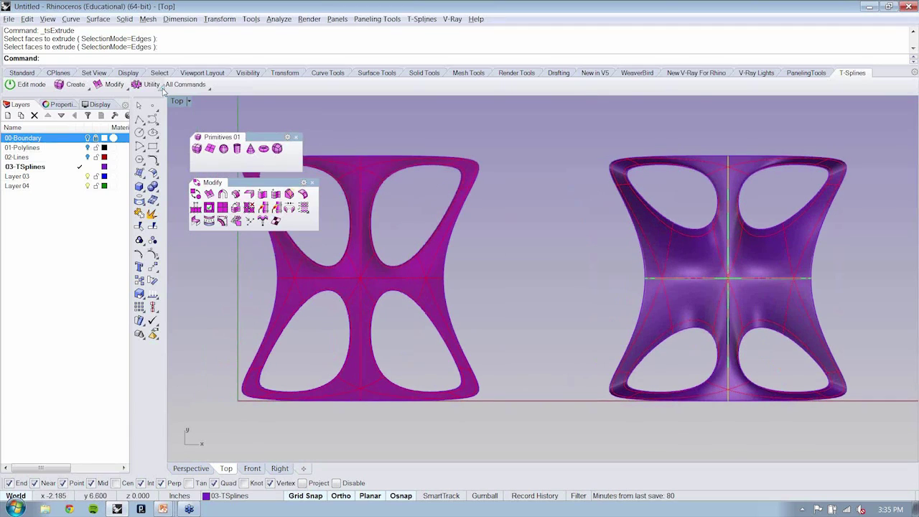
# - Open the T-Splines utility tools and run Edit Layout on the new frame surface to show its T-points and star points
pyautogui.click(157, 87)
pyautogui.moveTo(164, 95); pyautogui.dragTo(221, 235)
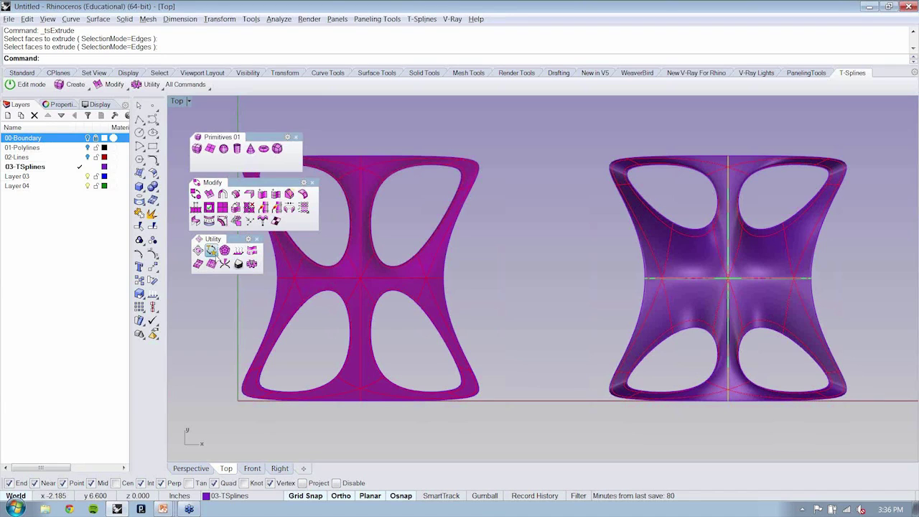
pyautogui.click(211, 250)
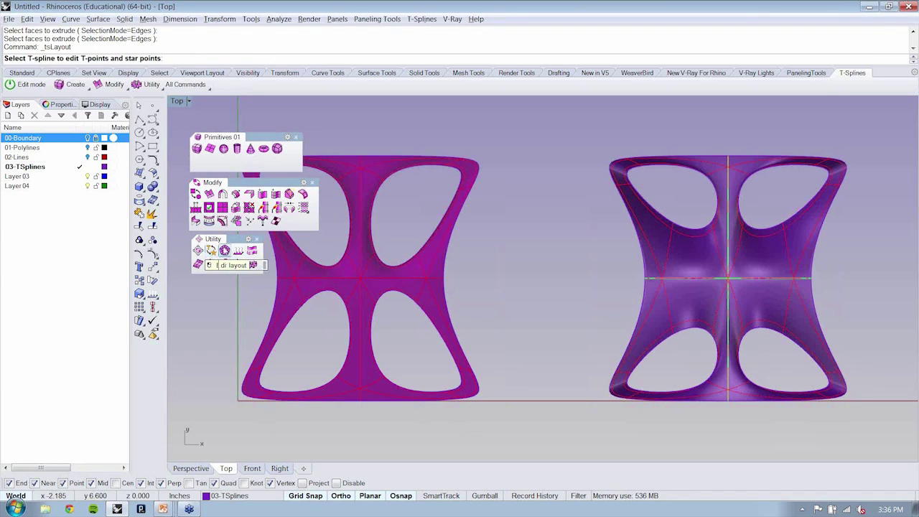
pyautogui.click(704, 301)
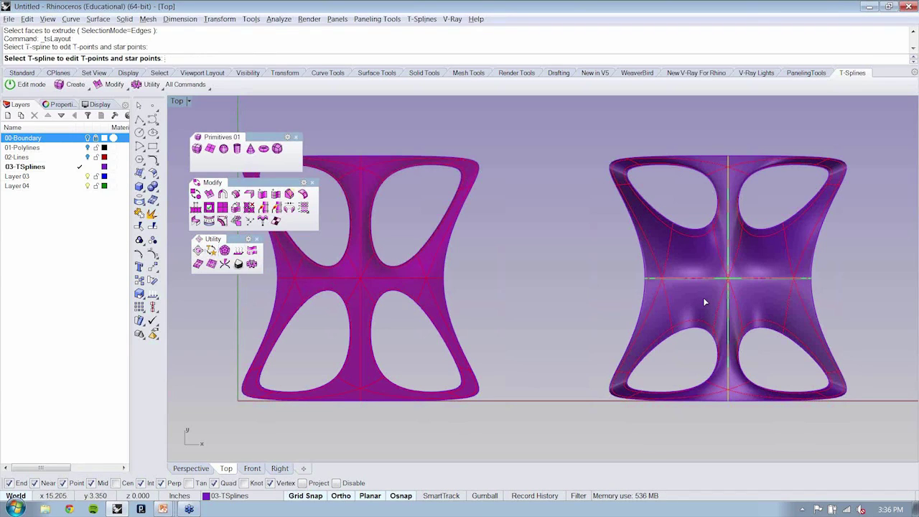
pyautogui.moveTo(705, 301); pyautogui.dragTo(602, 299, button='right')
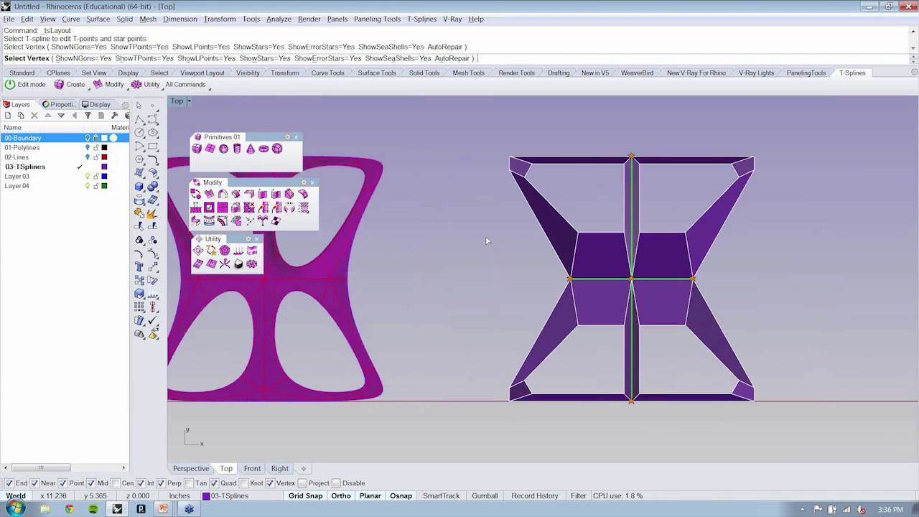
# - Close Edit Layout and run it again on the full mirrored frame surface in the top view
pyautogui.press('Return')
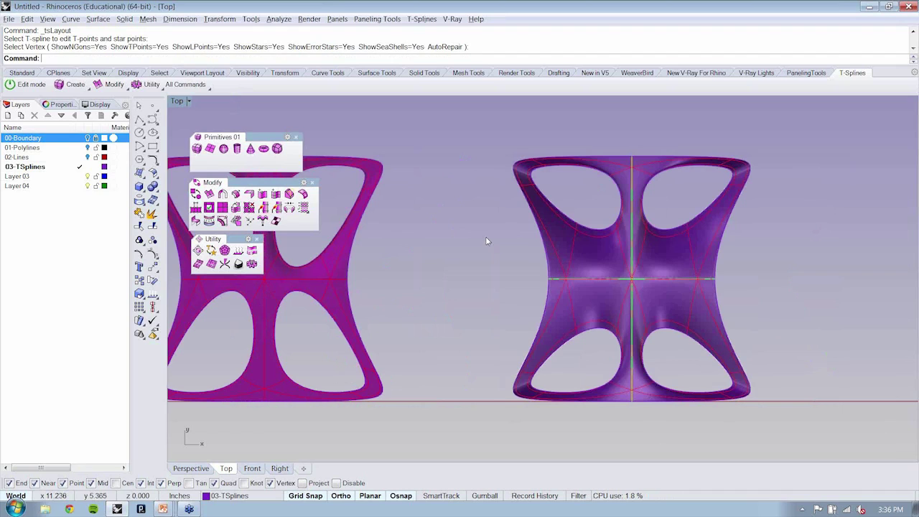
pyautogui.moveTo(656, 315); pyautogui.dragTo(604, 308, button='right')
pyautogui.rightClick(604, 308)
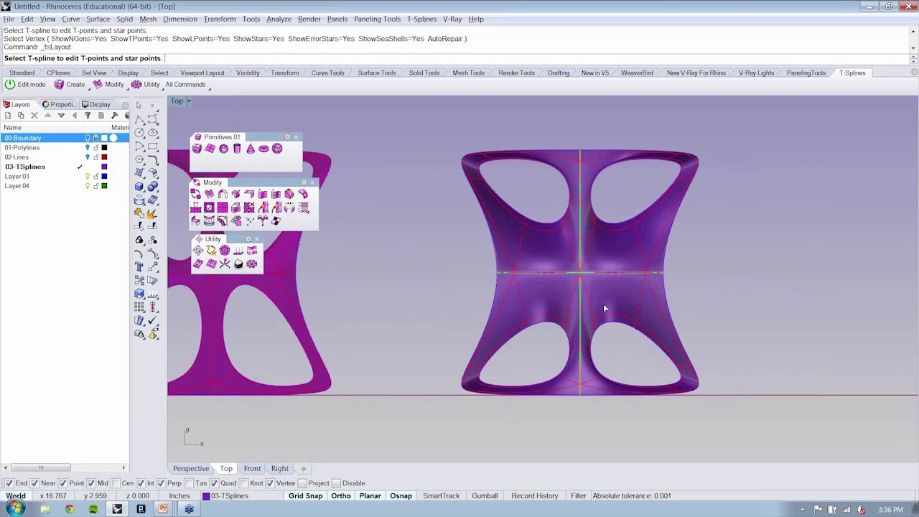
pyautogui.click(604, 304)
pyautogui.scroll(4, 596, 261)
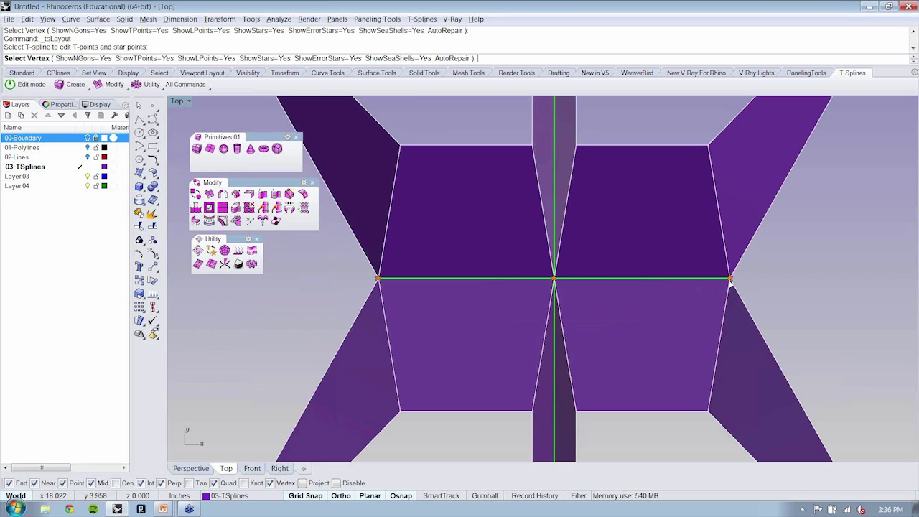
# - Examine the star points at the center, sides, upper edge and lower edge of the frame, then leave Edit Layout
pyautogui.scroll(-2, 605, 235)
pyautogui.scroll(-2, 604, 232)
pyautogui.moveTo(603, 263); pyautogui.dragTo(585, 404, button='right')
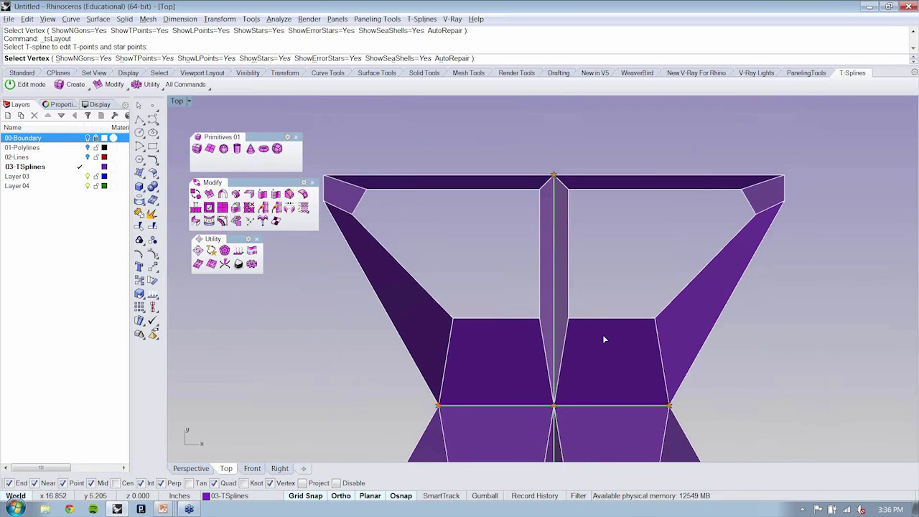
pyautogui.moveTo(603, 334); pyautogui.dragTo(583, 225, button='right')
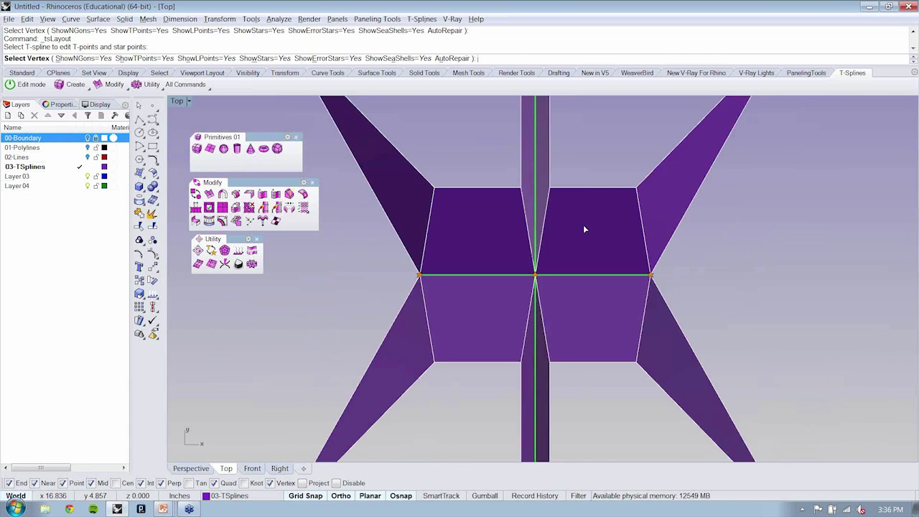
pyautogui.scroll(-5, 584, 225)
pyautogui.scroll(10, 553, 314)
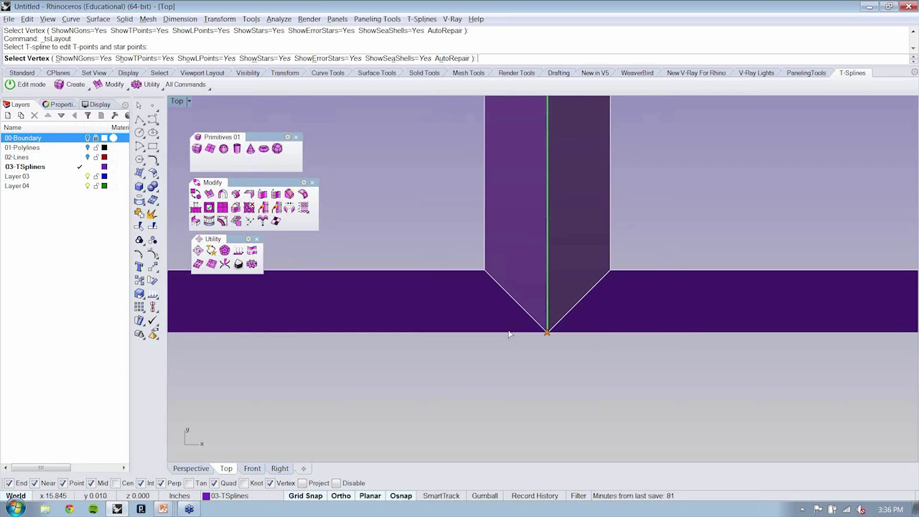
pyautogui.scroll(-1, 532, 337)
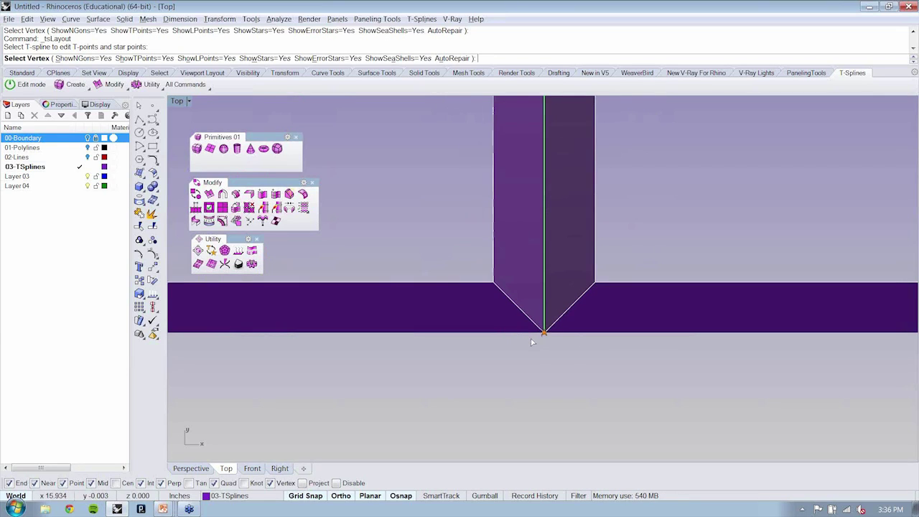
pyautogui.scroll(-2, 532, 341)
pyautogui.moveTo(534, 342); pyautogui.dragTo(522, 405, button='right')
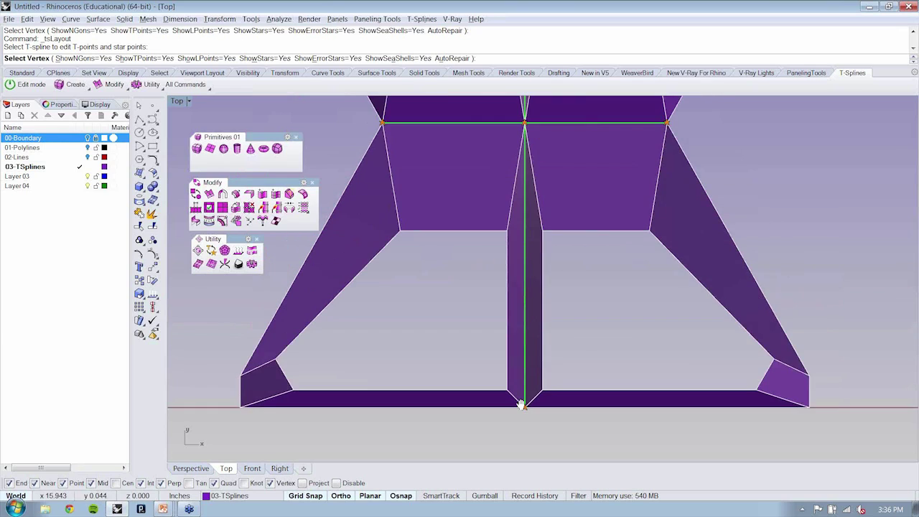
pyautogui.scroll(-1, 522, 405)
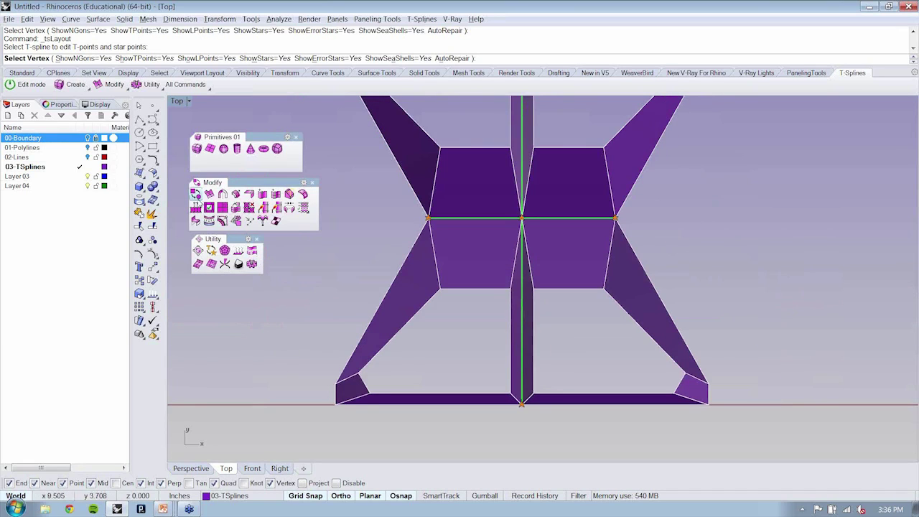
pyautogui.click(195, 194)
# - Compare the flat and sculpted frames in the top view, then show both in a maximized perspective view
pyautogui.moveTo(572, 211); pyautogui.dragTo(581, 269, button='right')
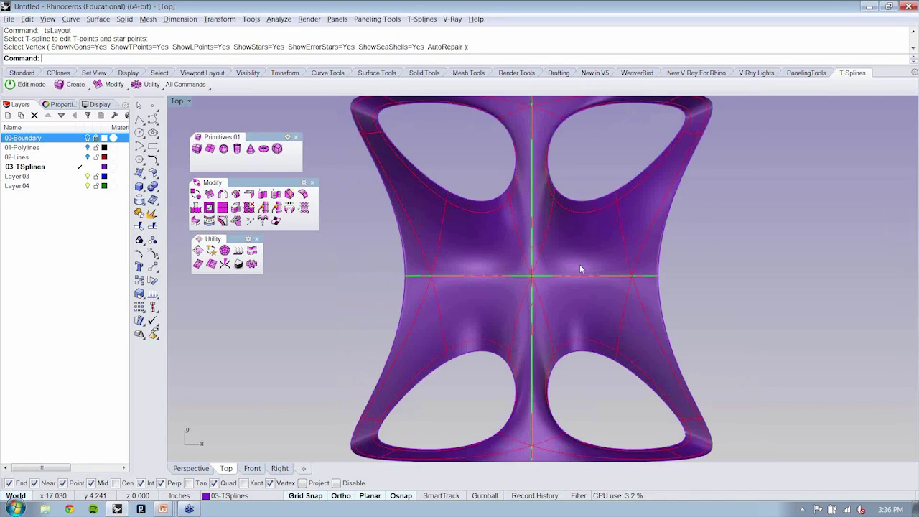
pyautogui.scroll(-4, 580, 269)
pyautogui.moveTo(465, 280); pyautogui.dragTo(578, 276, button='right')
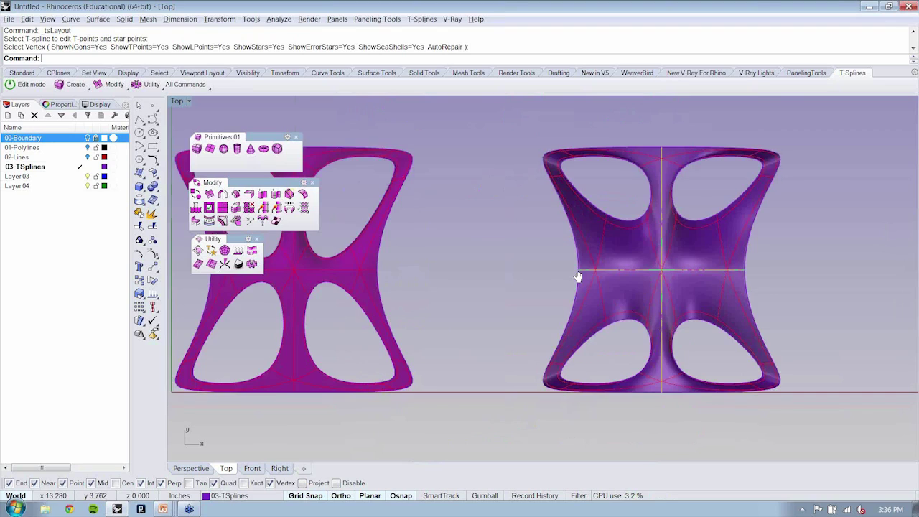
pyautogui.scroll(-2, 579, 277)
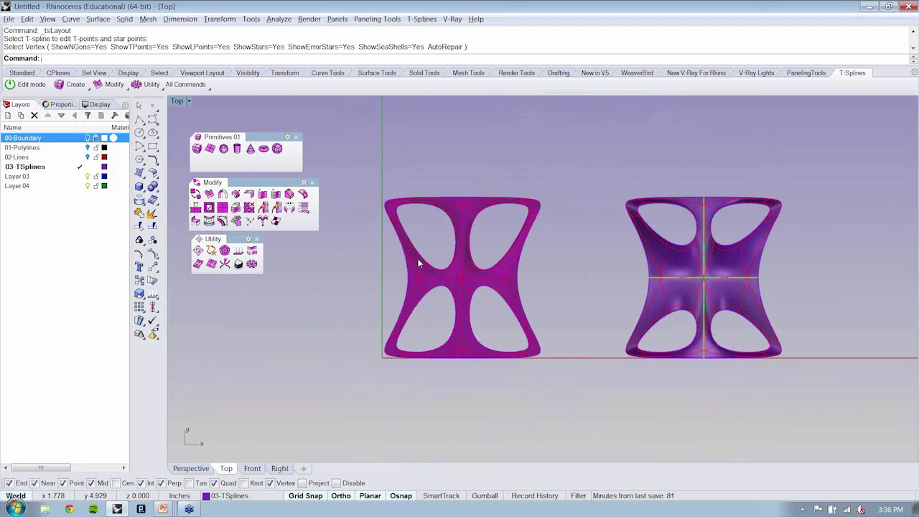
pyautogui.doubleClick(183, 99)
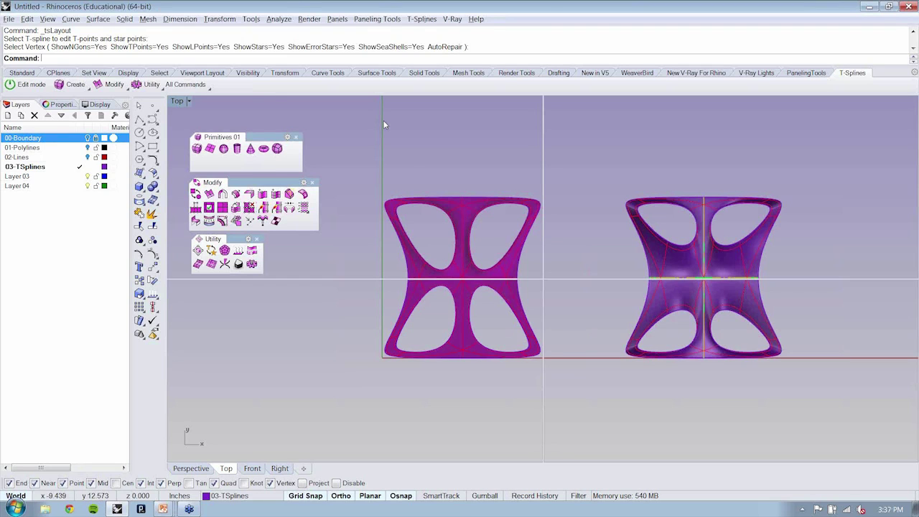
pyautogui.hotkey('ctrl', 'm')
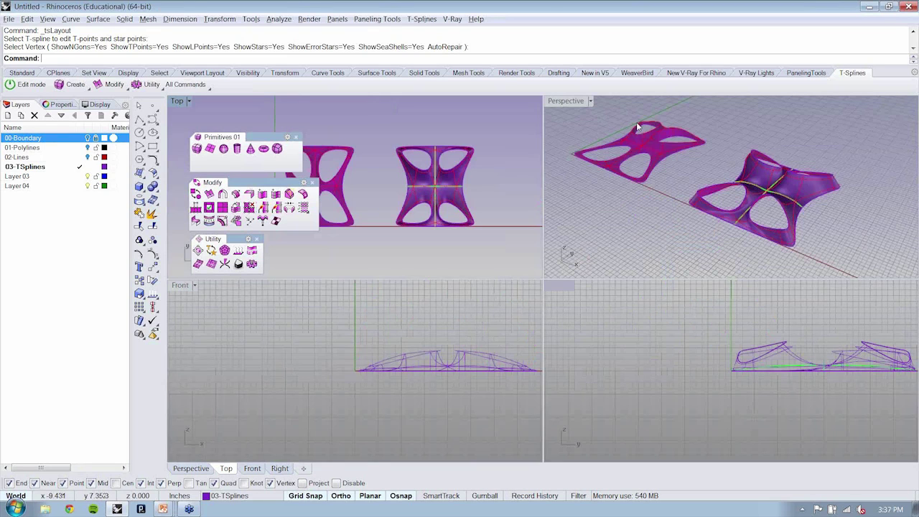
pyautogui.hotkey('ctrl', 'm')
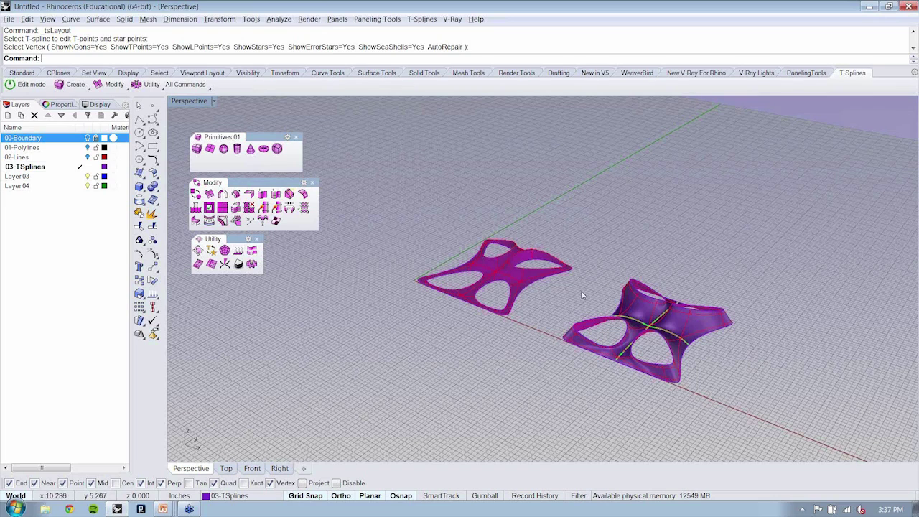
# - Zoom to the selected flat frame in perspective, turn on T-Splines edit mode and view both frames from other angles
pyautogui.click(535, 280)
pyautogui.write('Z')
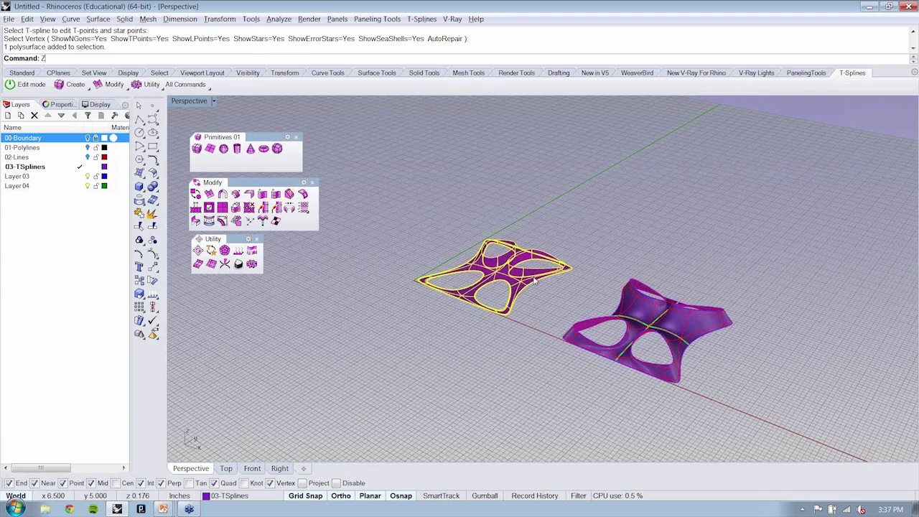
pyautogui.write('S')
pyautogui.press('Return')
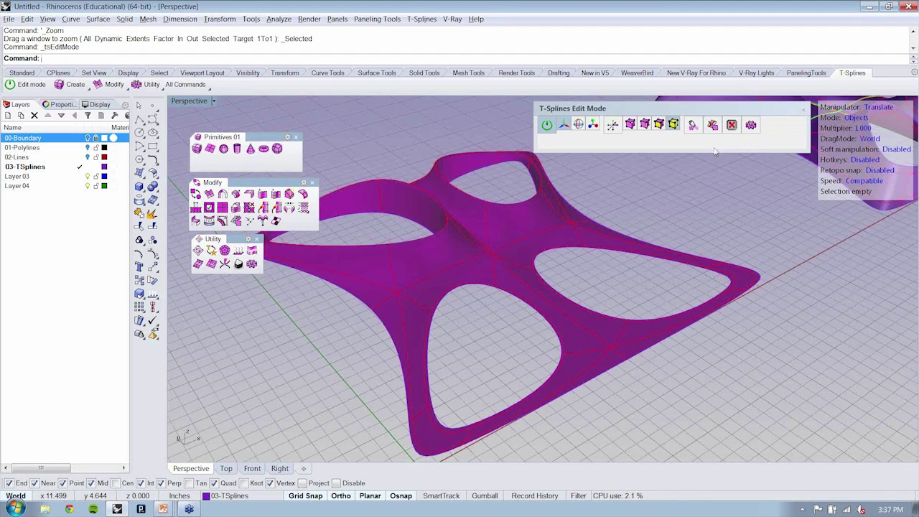
pyautogui.click(714, 125)
pyautogui.click(715, 126)
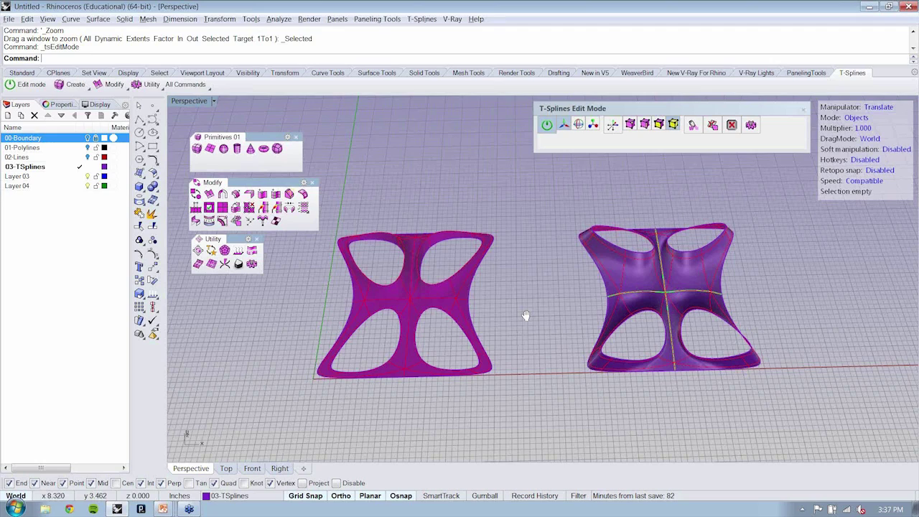
pyautogui.moveTo(526, 316); pyautogui.dragTo(546, 351, button='right')
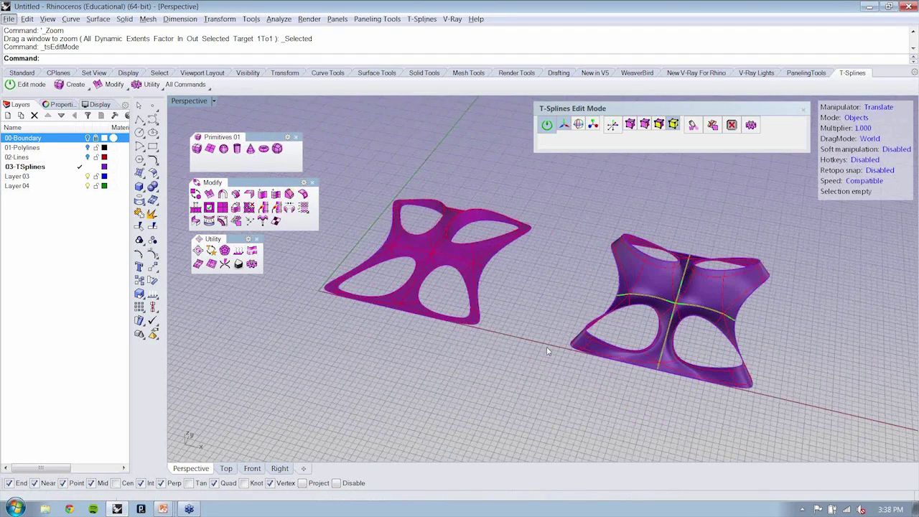
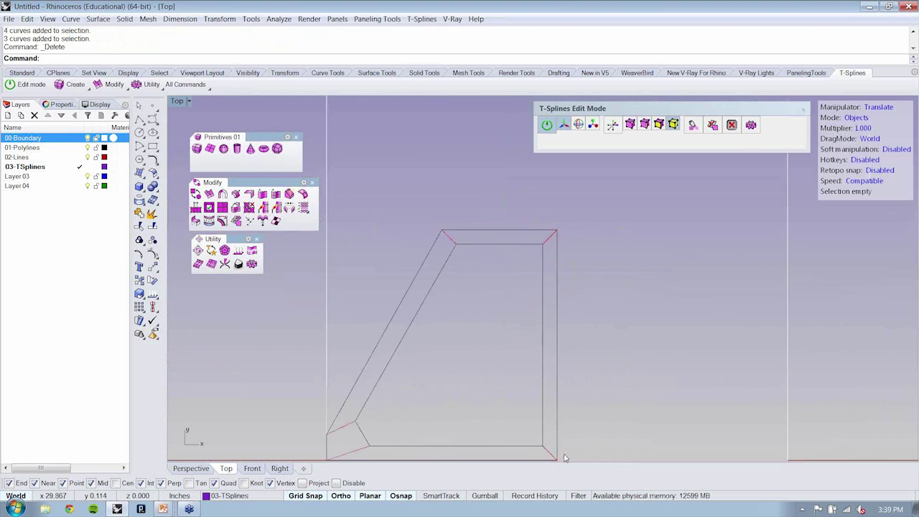
# - Polar array the quarter-frame curves about the center of the square boundary with 4 items over 360 degrees
pyautogui.scroll(-5, 577, 383)
pyautogui.moveTo(579, 302); pyautogui.dragTo(531, 280, button='right')
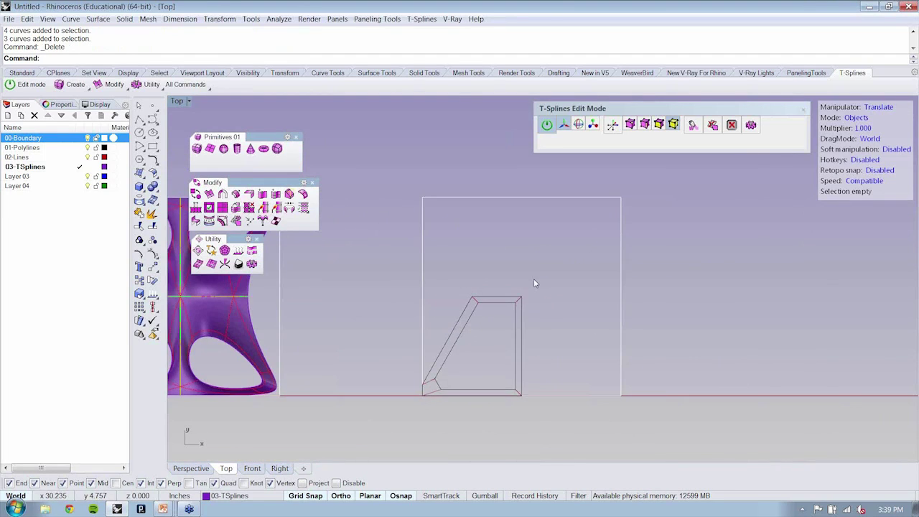
pyautogui.scroll(1, 489, 302)
pyautogui.moveTo(490, 302); pyautogui.dragTo(467, 269, button='right')
pyautogui.moveTo(339, 233); pyautogui.dragTo(534, 454)
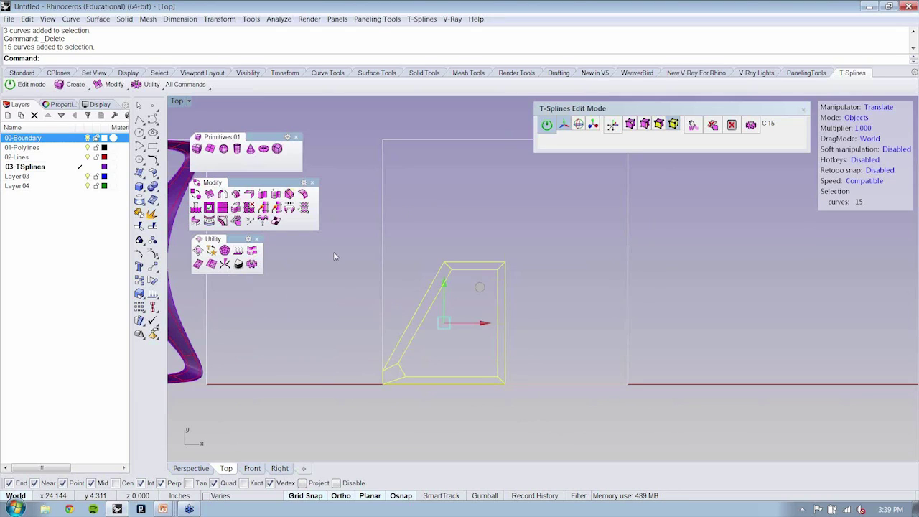
pyautogui.moveTo(365, 267); pyautogui.dragTo(372, 304, button='right')
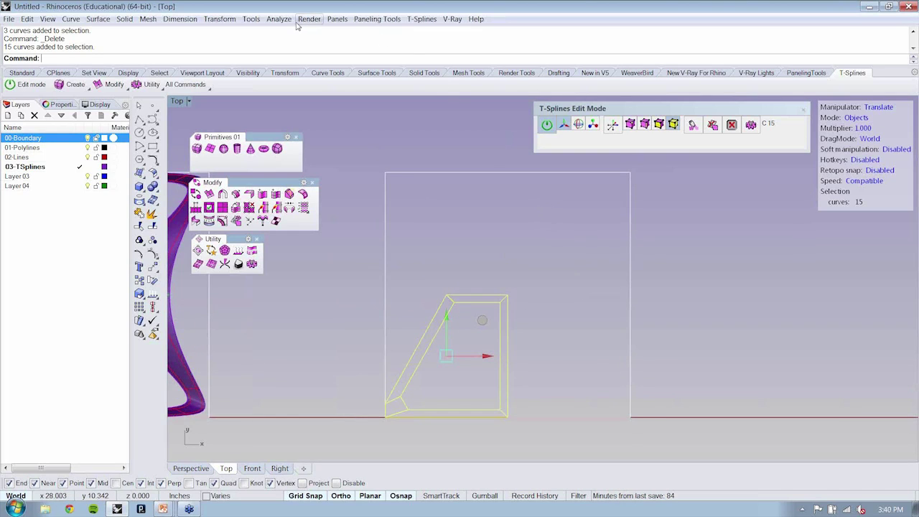
pyautogui.click(225, 19)
pyautogui.moveTo(288, 151)
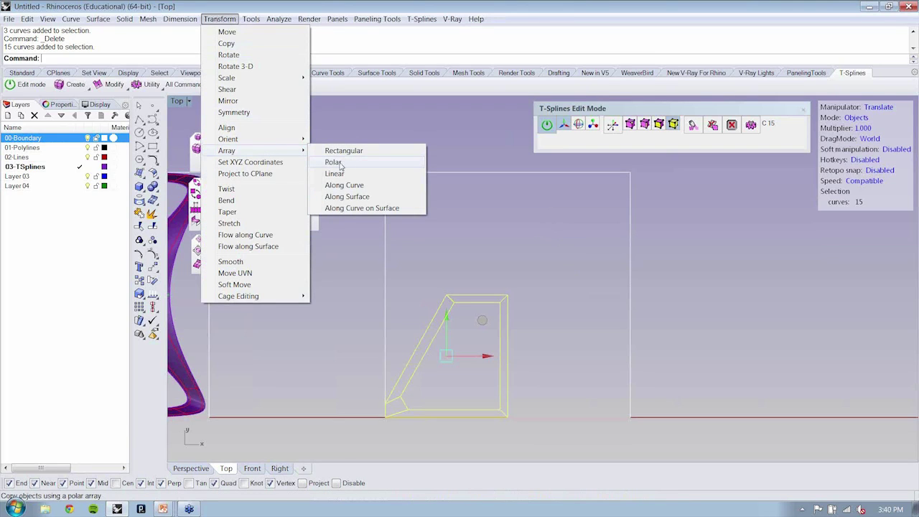
pyautogui.click(334, 162)
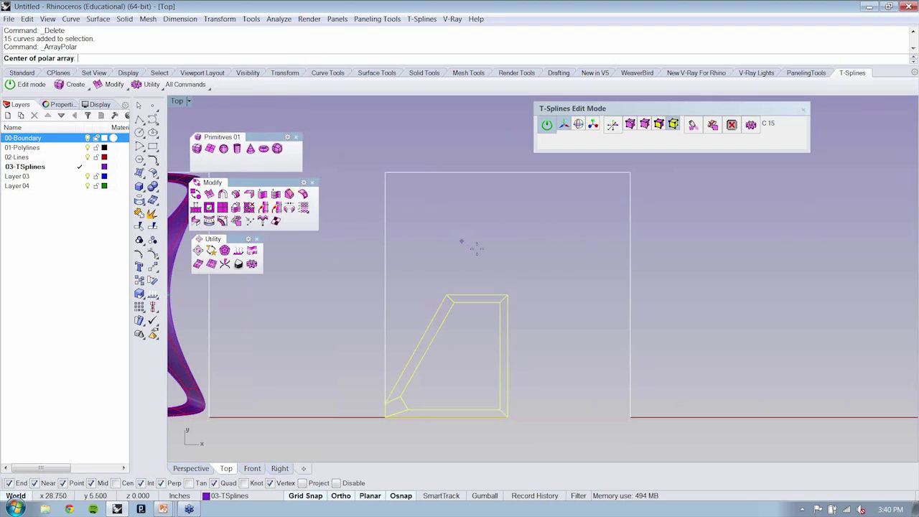
pyautogui.click(513, 294)
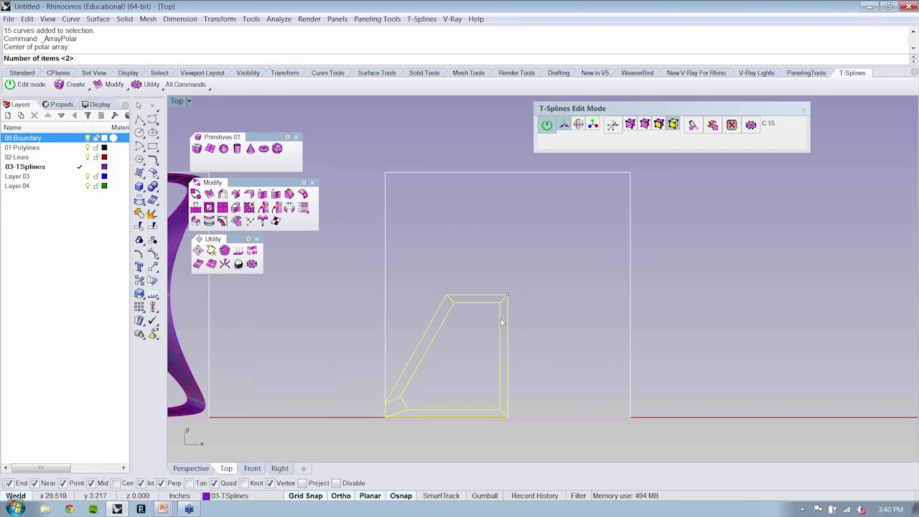
pyautogui.write('4')
pyautogui.press('Return')
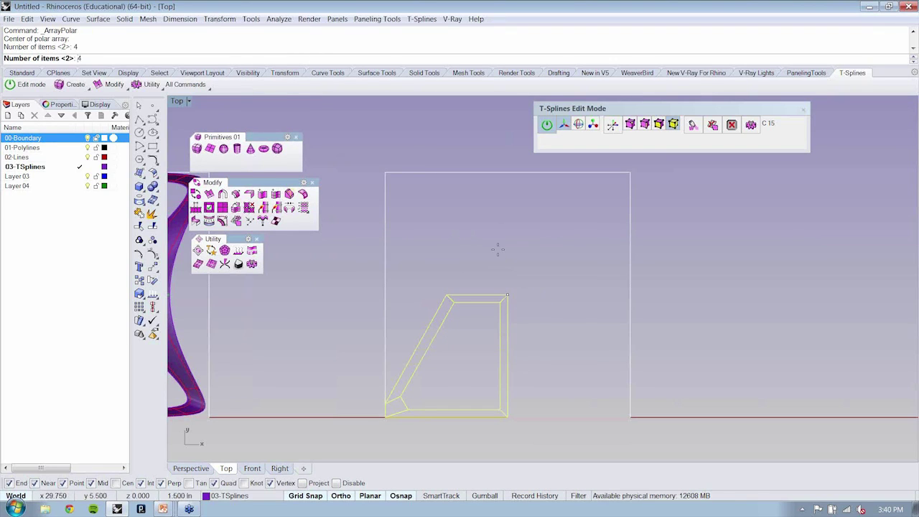
pyautogui.press('Return')
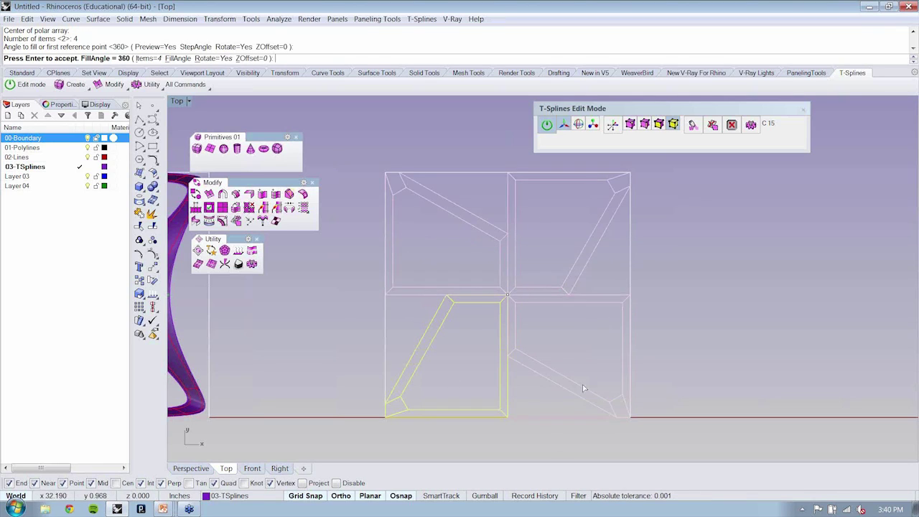
pyautogui.press('Return')
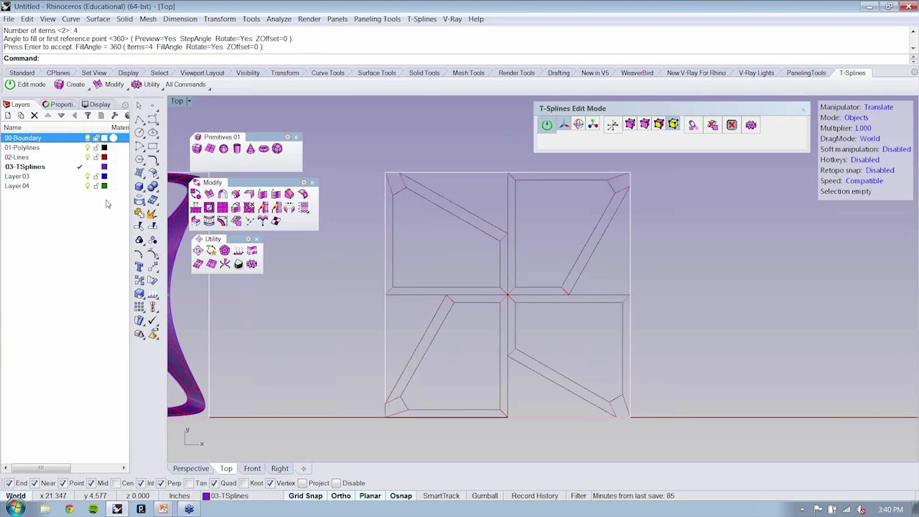
# - Hide the 00-Boundary layer and select the long horizontal curve where the lower-left quarter's diagonal leg meets it
pyautogui.click(87, 138)
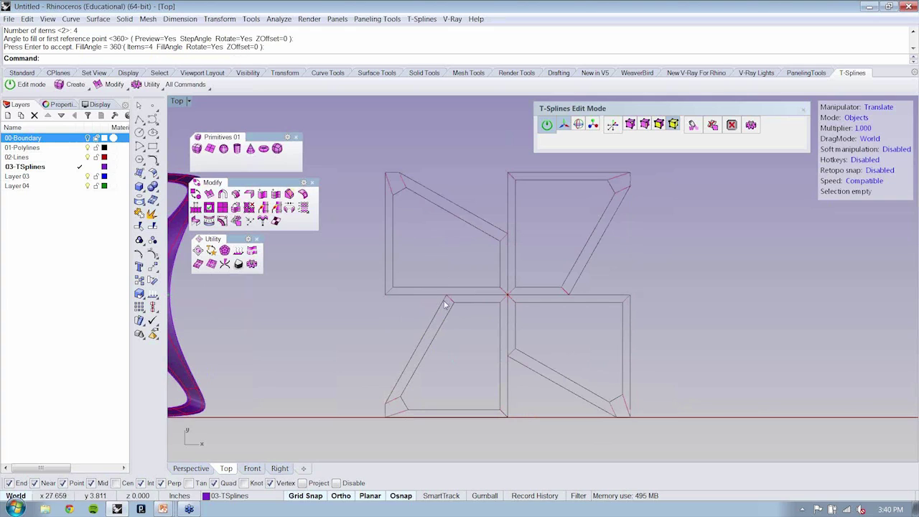
pyautogui.scroll(4, 447, 302)
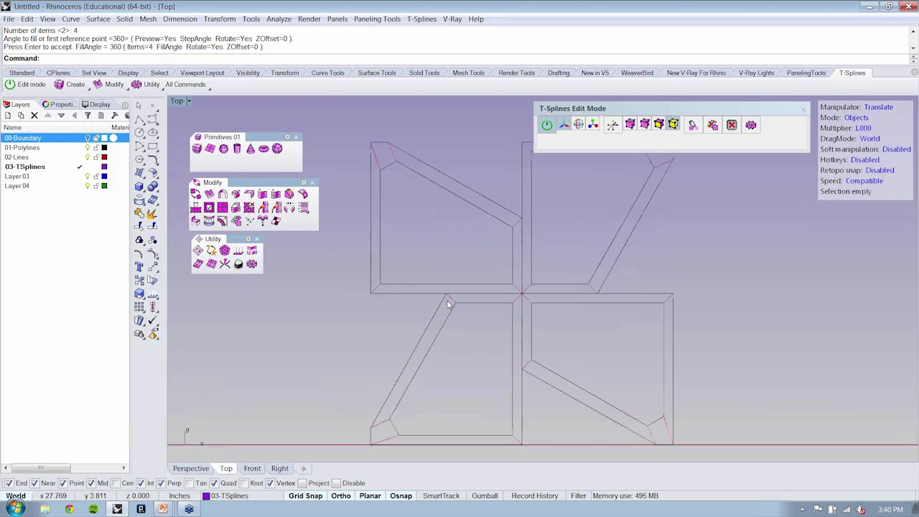
pyautogui.click(430, 283)
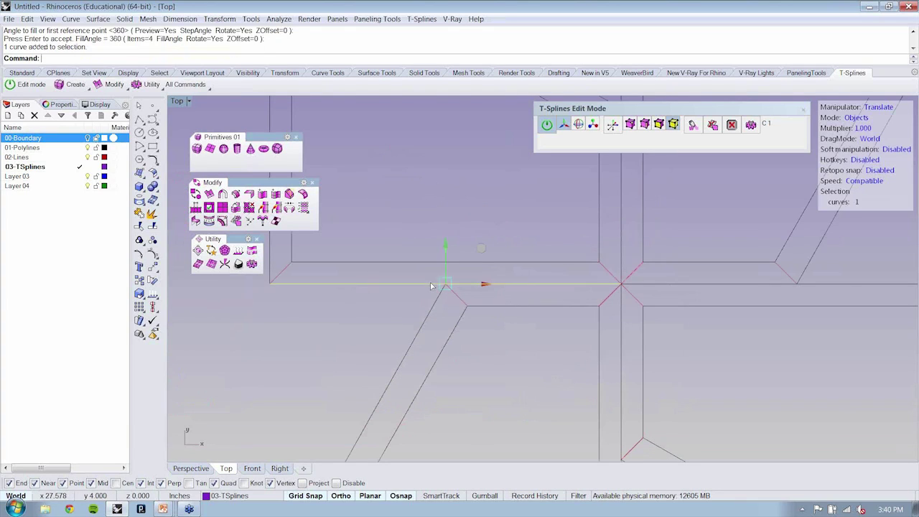
pyautogui.click(408, 264)
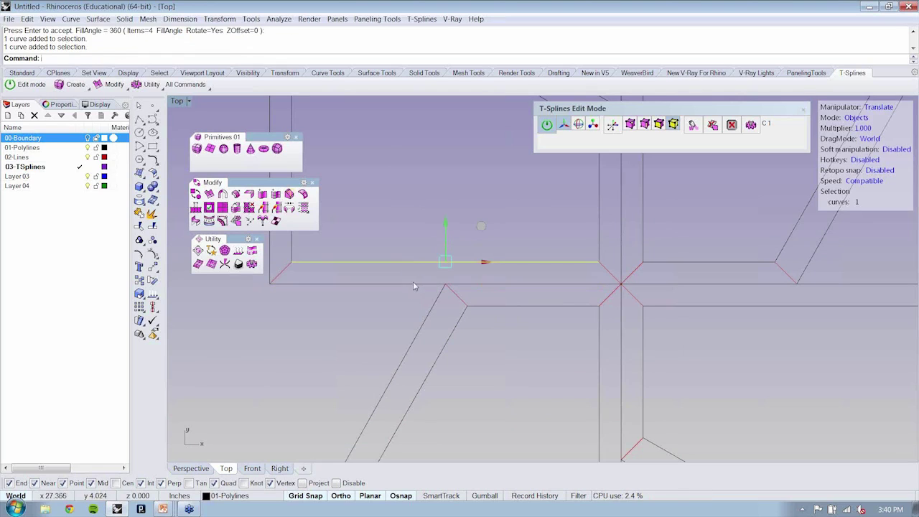
pyautogui.click(413, 283)
pyautogui.click(455, 308)
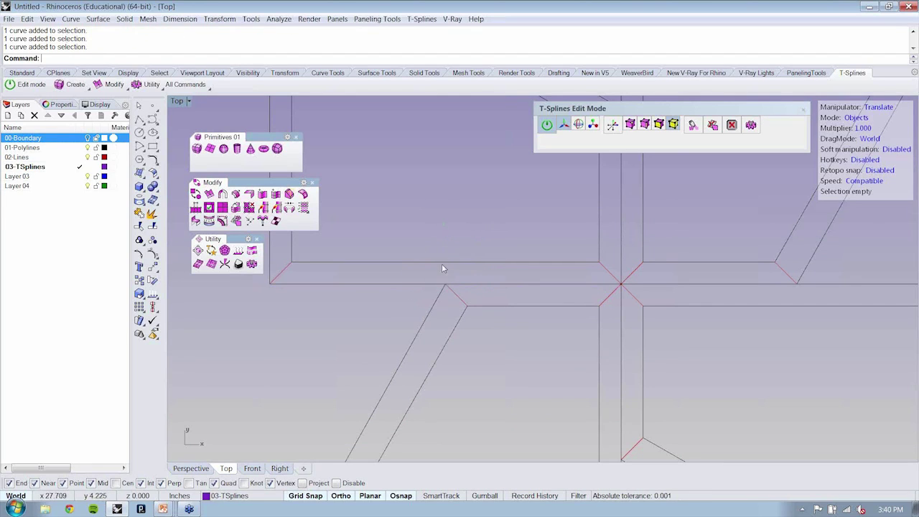
pyautogui.click(440, 284)
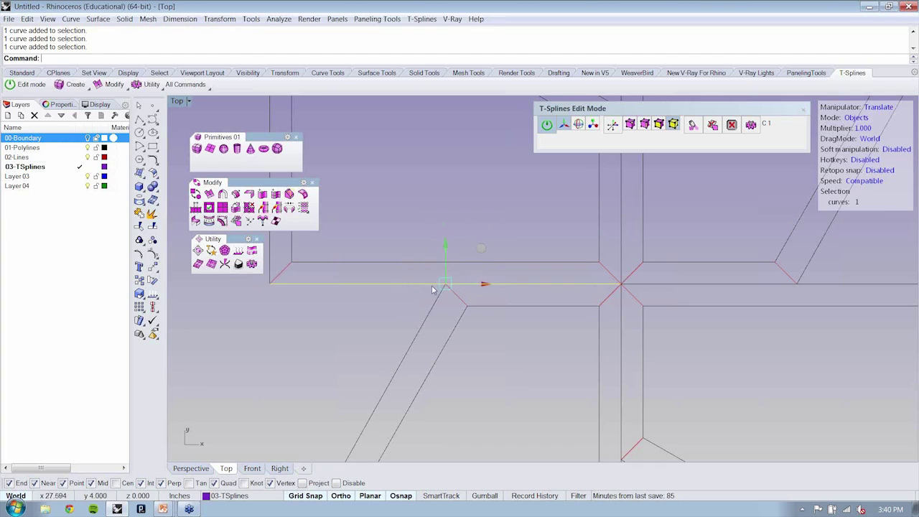
# - Select the upper-left quarter's two lower horizontal curves, where the lower-left quarter's diagonal leg meets them
pyautogui.click(479, 263)
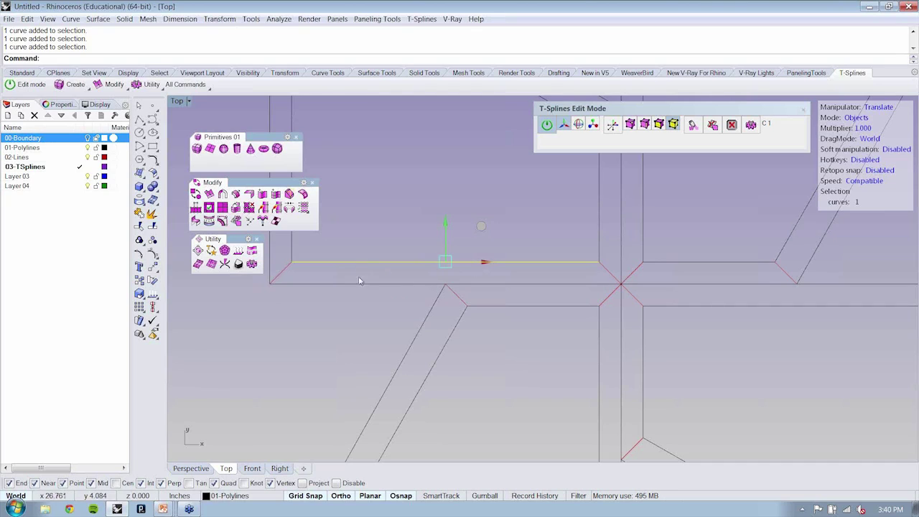
pyautogui.press('Escape')
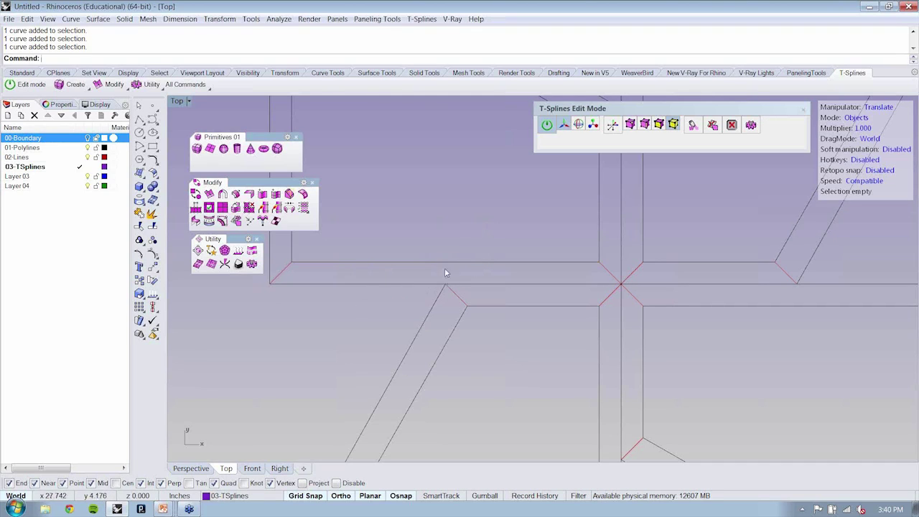
pyautogui.click(475, 264)
pyautogui.click(401, 288)
pyautogui.click(400, 288)
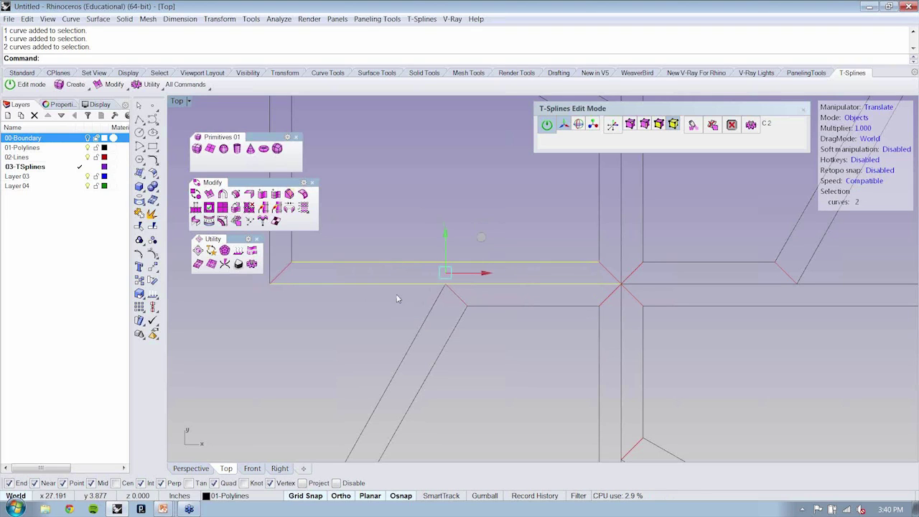
# - Select the lower-left quarter's two diagonal leg curves, then leave T-Splines edit mode
pyautogui.scroll(-1, 517, 296)
pyautogui.scroll(-4, 517, 293)
pyautogui.moveTo(518, 293); pyautogui.dragTo(505, 251, button='right')
pyautogui.moveTo(564, 380); pyautogui.dragTo(536, 393)
pyautogui.press('Escape')
pyautogui.moveTo(504, 341); pyautogui.dragTo(394, 294)
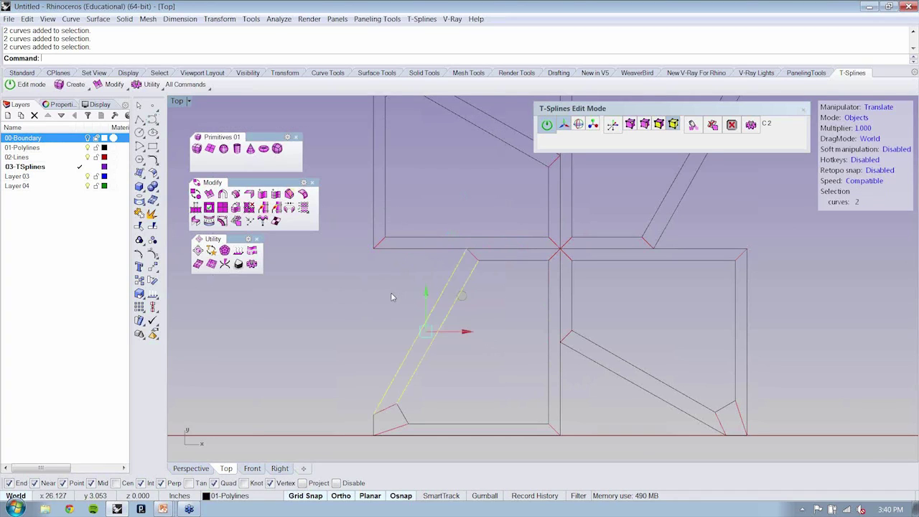
pyautogui.press('Return')
# - Make 02-Lines current and draw a short vertical line across the upper-left quarter's lower strip at the diagonal leg's corner
pyautogui.scroll(2, 456, 256)
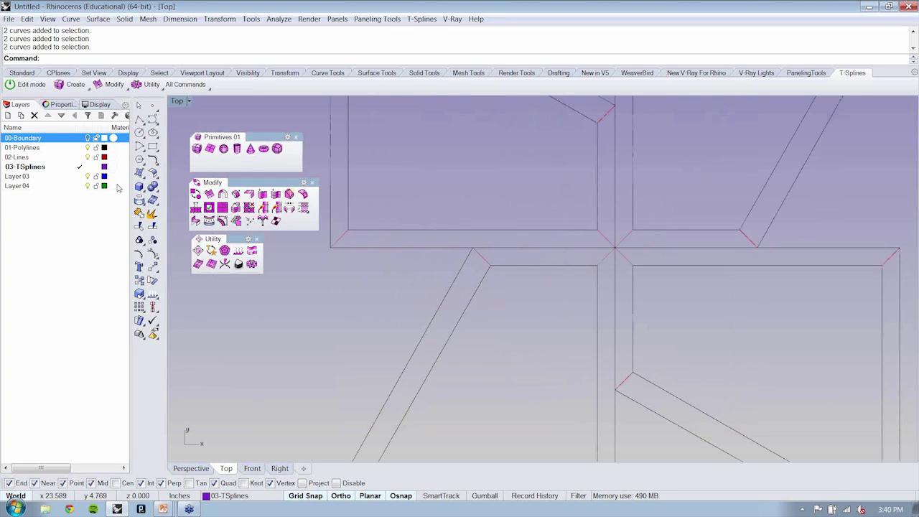
pyautogui.click(79, 157)
pyautogui.moveTo(433, 280); pyautogui.dragTo(452, 263, button='right')
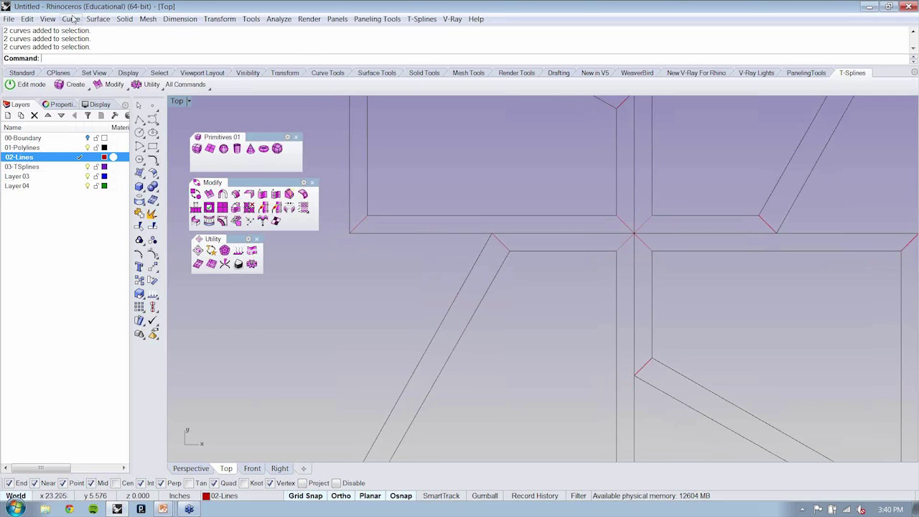
pyautogui.click(72, 19)
pyautogui.moveTo(82, 57)
pyautogui.click(208, 57)
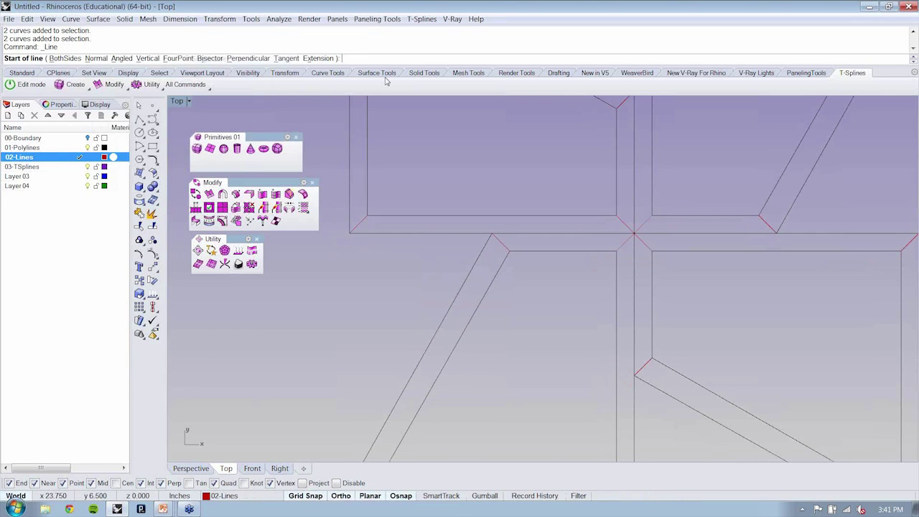
pyautogui.click(493, 216)
pyautogui.click(492, 232)
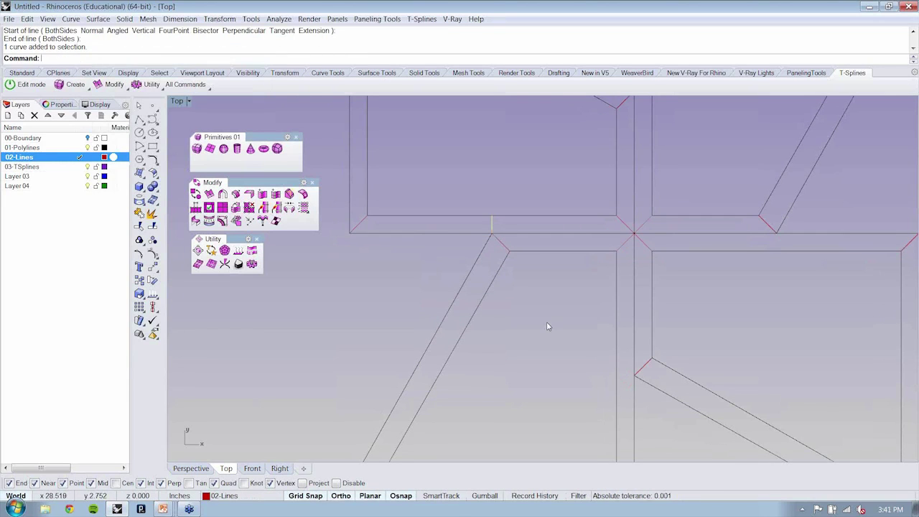
# - Polar array the short connecting line about the center of the four quarters with 4 items over 360 degrees
pyautogui.scroll(-2, 550, 321)
pyautogui.moveTo(554, 271); pyautogui.dragTo(545, 231, button='right')
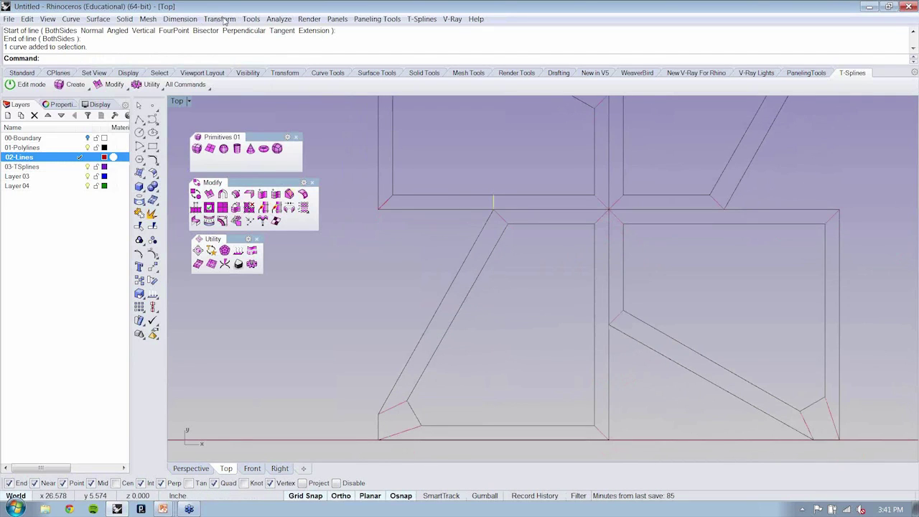
pyautogui.click(224, 19)
pyautogui.moveTo(258, 150)
pyautogui.click(341, 162)
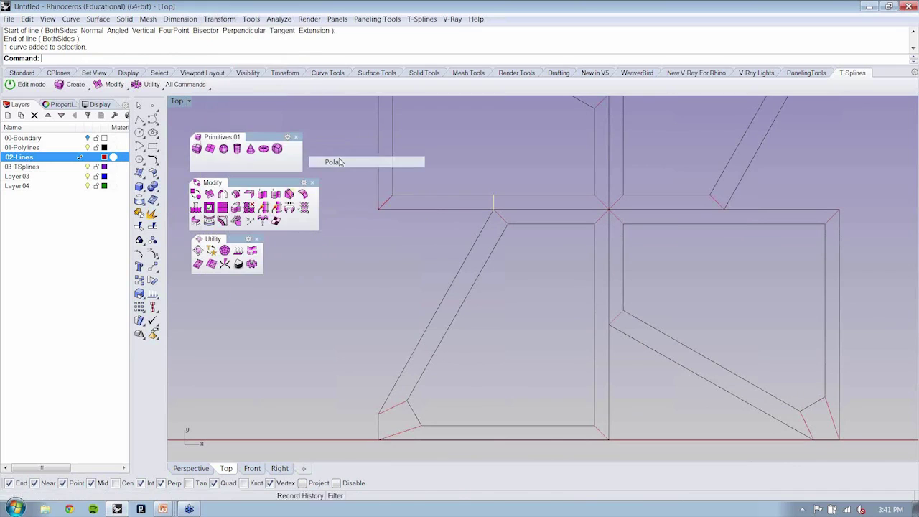
pyautogui.click(609, 211)
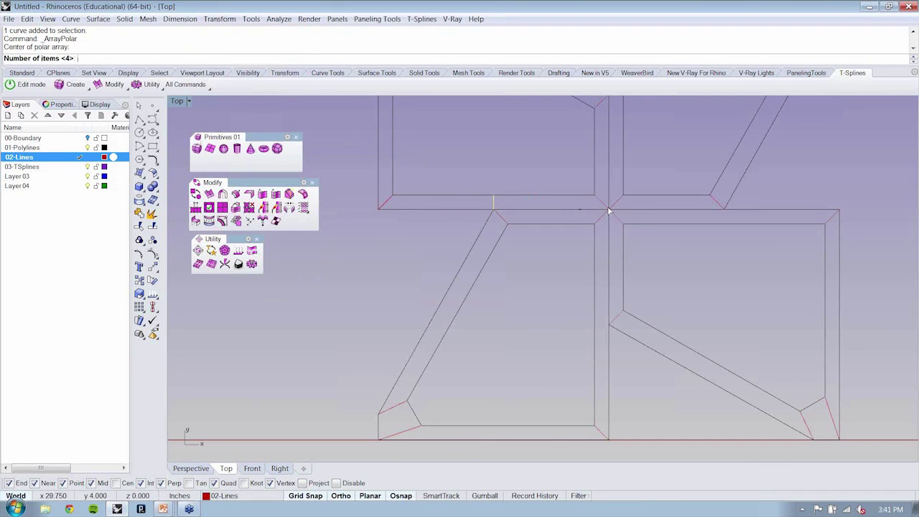
pyautogui.press('Return')
pyautogui.press('Return')
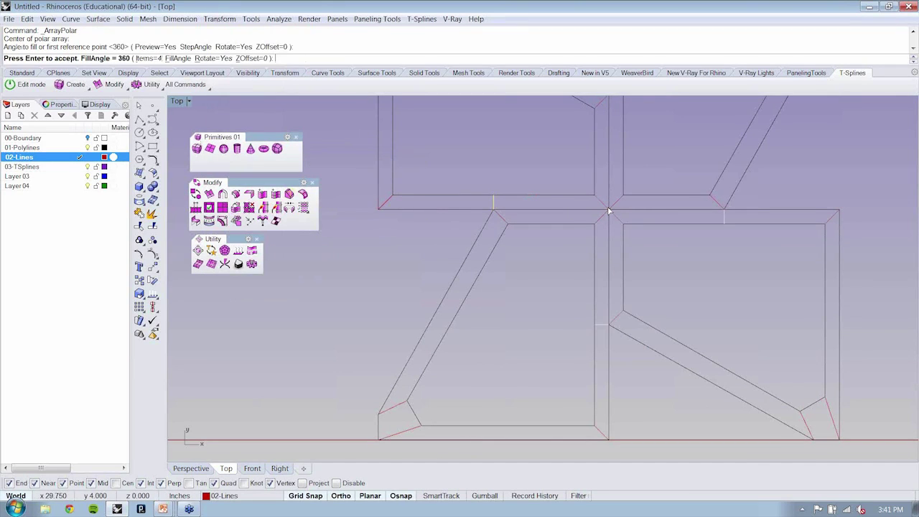
pyautogui.press('Return')
# - Select the four short connecting lines around the center to check their placement in the strips
pyautogui.moveTo(544, 315); pyautogui.dragTo(527, 361, button='right')
pyautogui.scroll(-2, 541, 338)
pyautogui.click(583, 182)
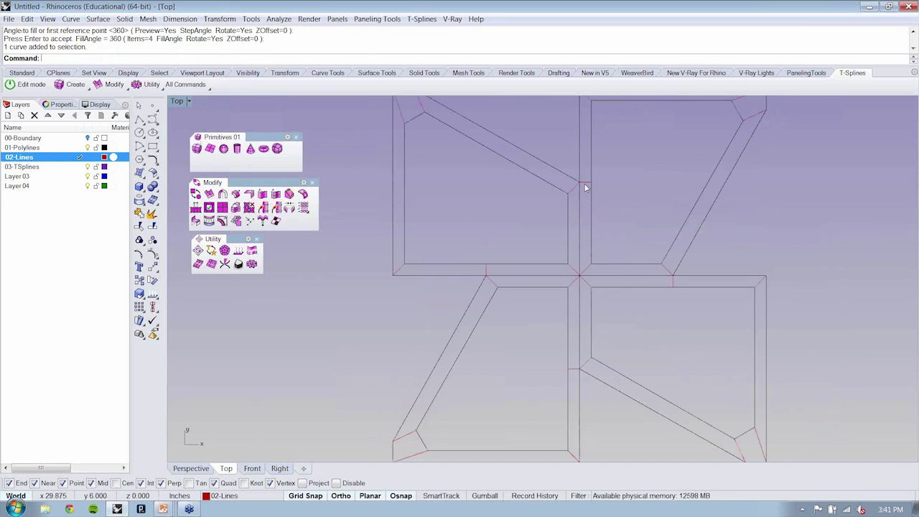
pyautogui.click(672, 284)
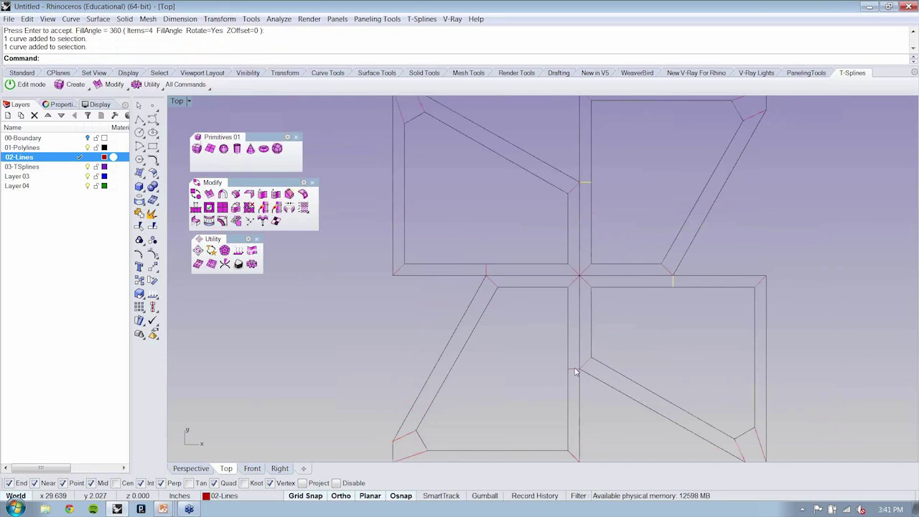
pyautogui.click(578, 370)
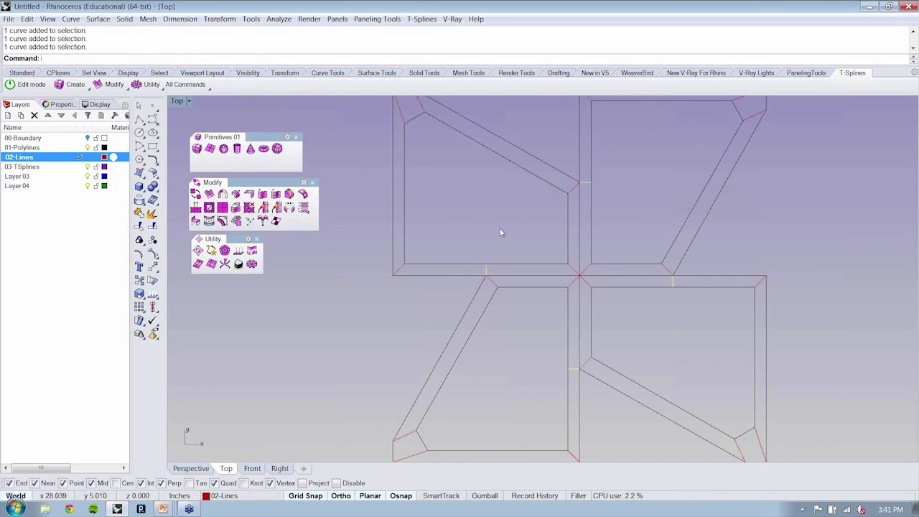
# - Split the strip curves left of, below and right of the center, using the short connecting lines as cutting objects
pyautogui.moveTo(446, 287); pyautogui.dragTo(444, 285)
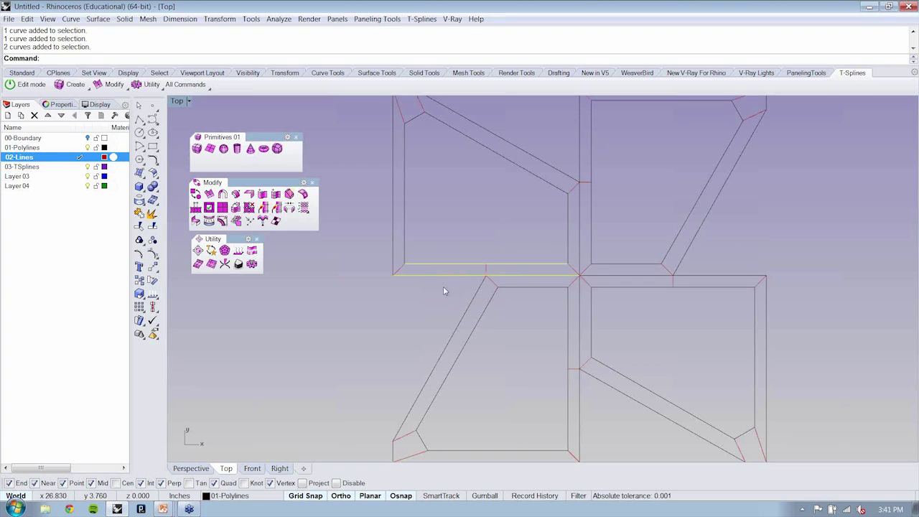
pyautogui.keyDown('shift'); pyautogui.moveTo(597, 400); pyautogui.dragTo(551, 420); pyautogui.keyUp('shift')
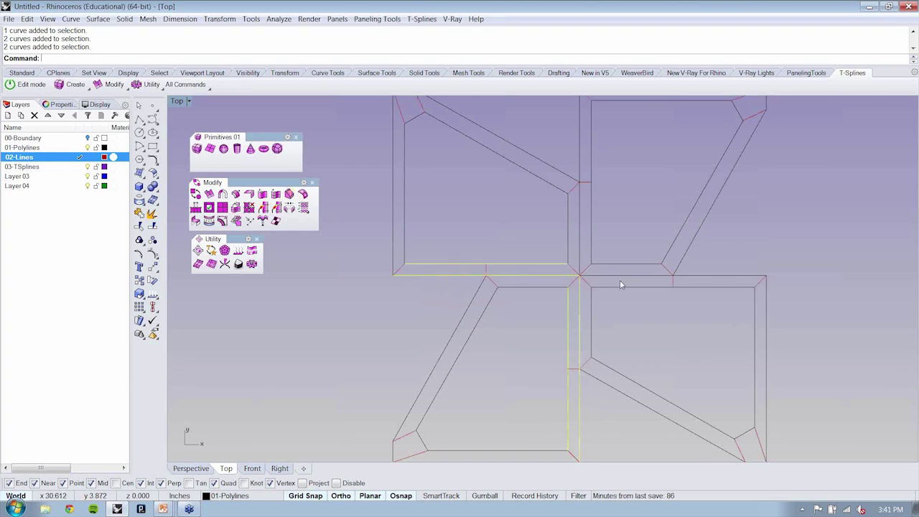
pyautogui.keyDown('shift'); pyautogui.click(711, 288); pyautogui.keyUp('shift')
pyautogui.keyDown('shift'); pyautogui.click(703, 291); pyautogui.keyUp('shift')
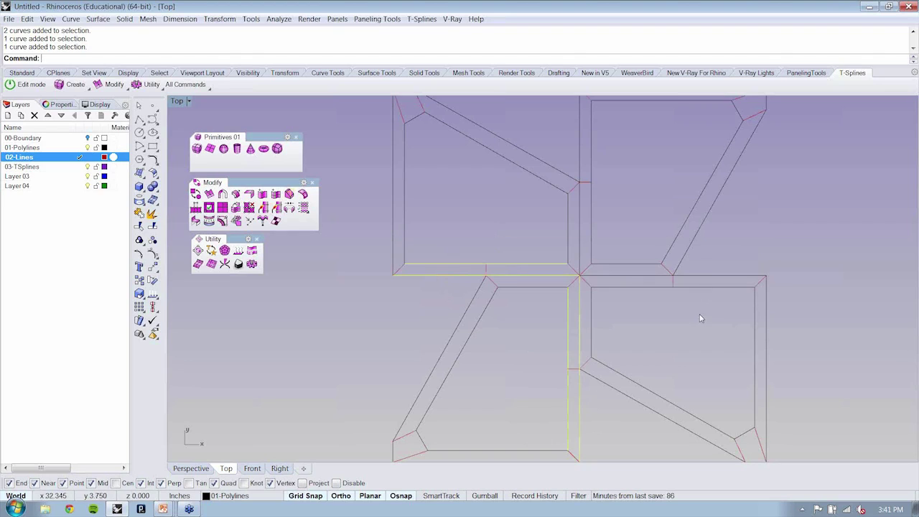
pyautogui.moveTo(655, 356); pyautogui.dragTo(625, 309, button='right')
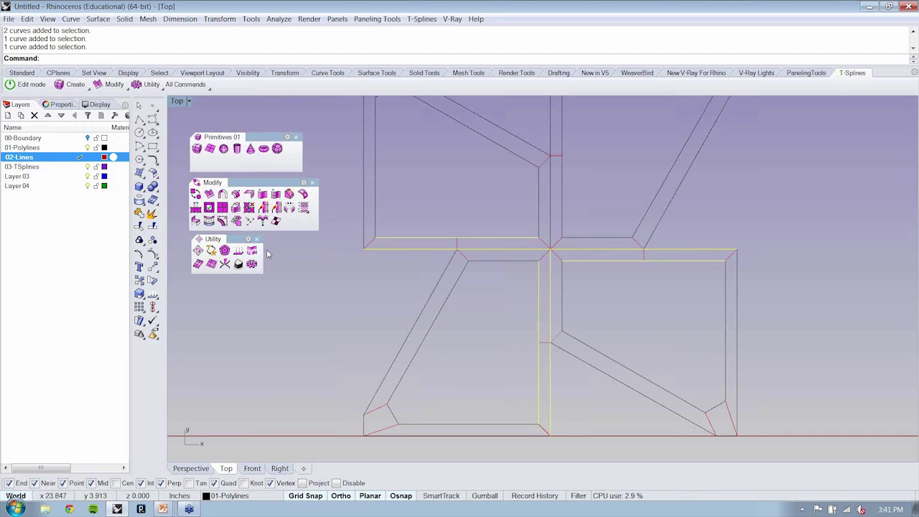
pyautogui.write('S')
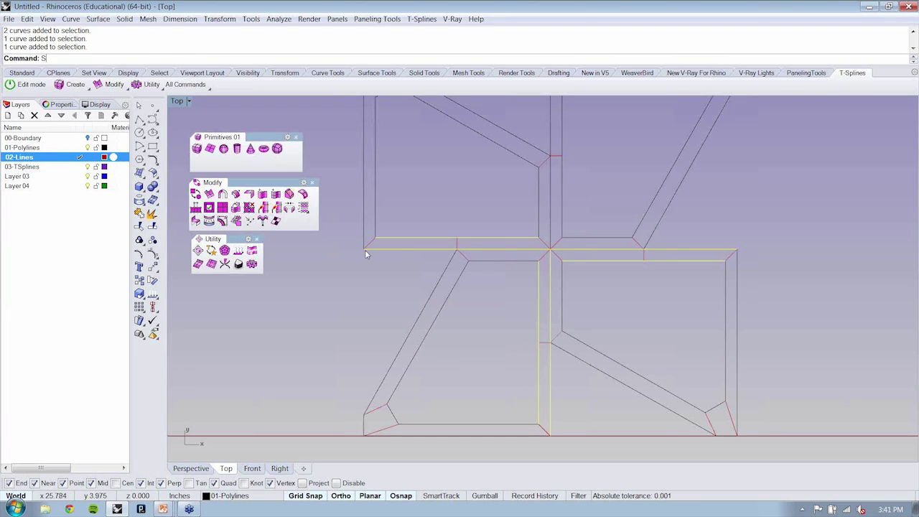
pyautogui.write('plit')
pyautogui.press('Return')
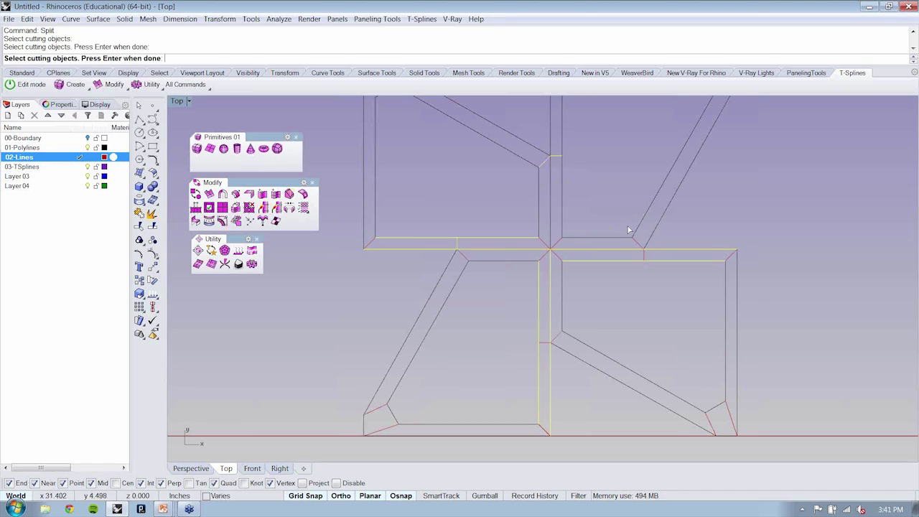
pyautogui.moveTo(637, 213); pyautogui.dragTo(659, 281)
pyautogui.moveTo(513, 329); pyautogui.dragTo(557, 361)
pyautogui.press('Return')
# - Check the split vertical segments below the center and delete the duplicate segment between the center and the connecting line
pyautogui.click(550, 360)
pyautogui.click(539, 352)
pyautogui.click(539, 330)
pyautogui.click(554, 315)
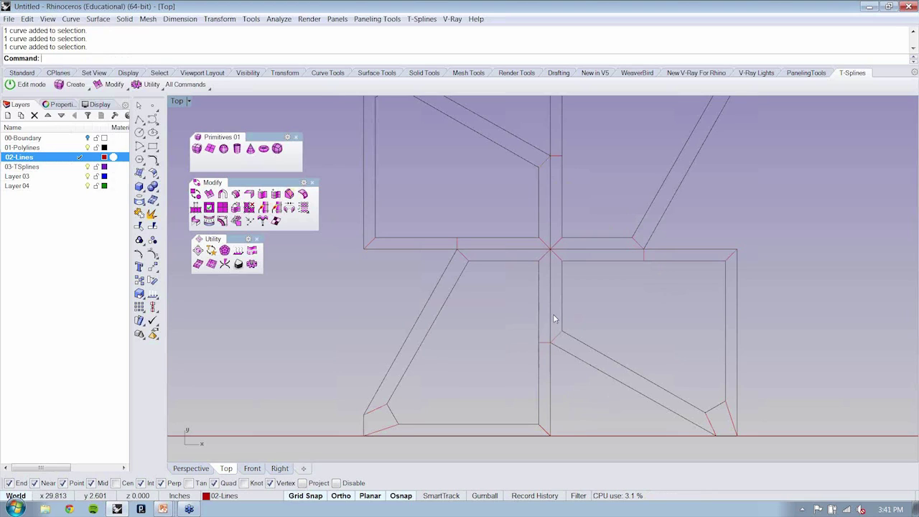
pyautogui.click(553, 319)
pyautogui.press('Escape')
pyautogui.press('Delete')
# - Delete the overlapping duplicate horizontal segments between the center and the connecting lines on both sides
pyautogui.click(513, 249)
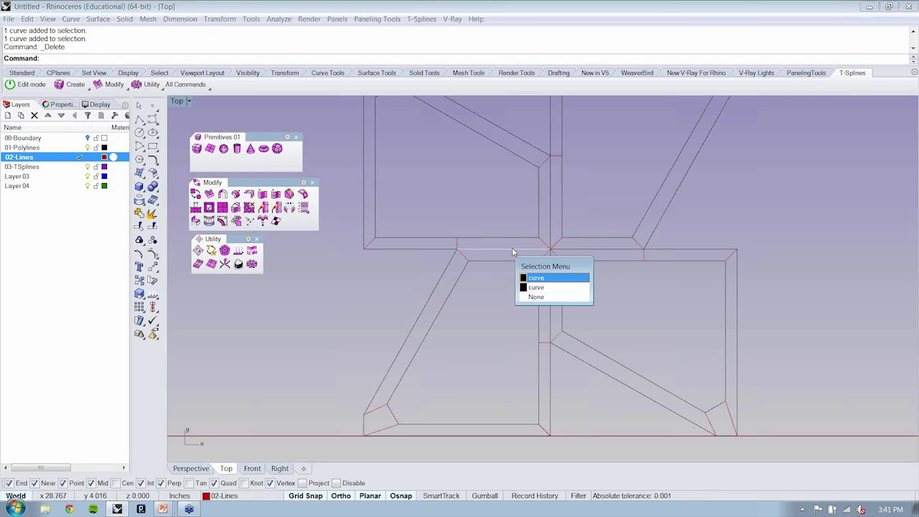
pyautogui.click(513, 248)
pyautogui.press('Delete')
pyautogui.click(602, 250)
pyautogui.click(596, 252)
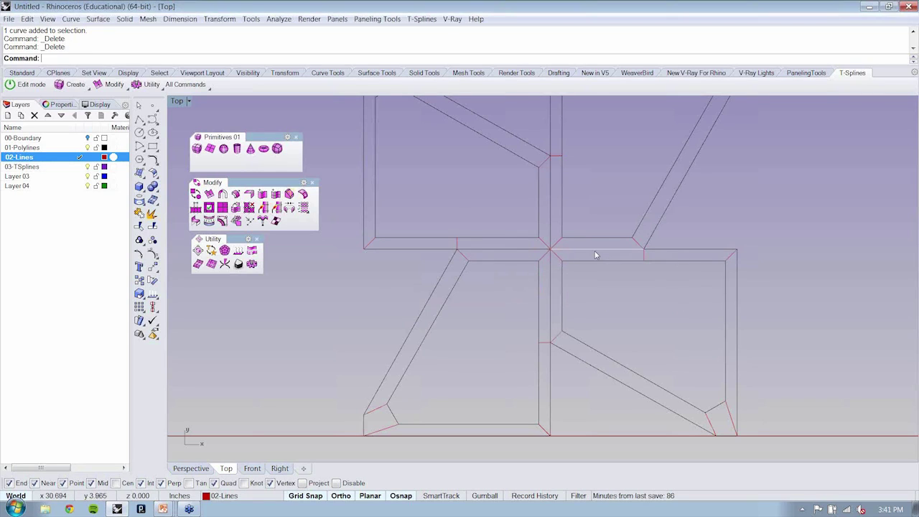
pyautogui.press('Delete')
# - Split the long vertical curve above the center at the short connecting line and select its upper piece
pyautogui.click(552, 180)
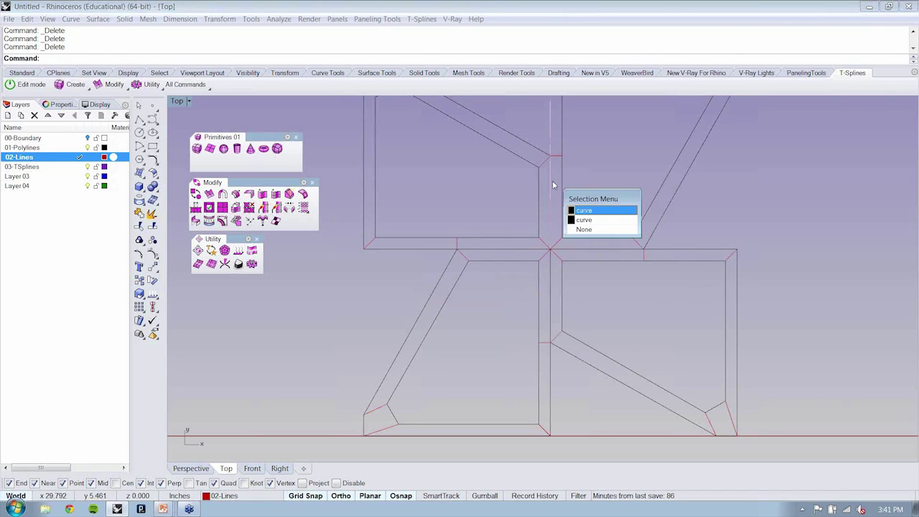
pyautogui.click(587, 219)
pyautogui.press('Escape')
pyautogui.click(551, 138)
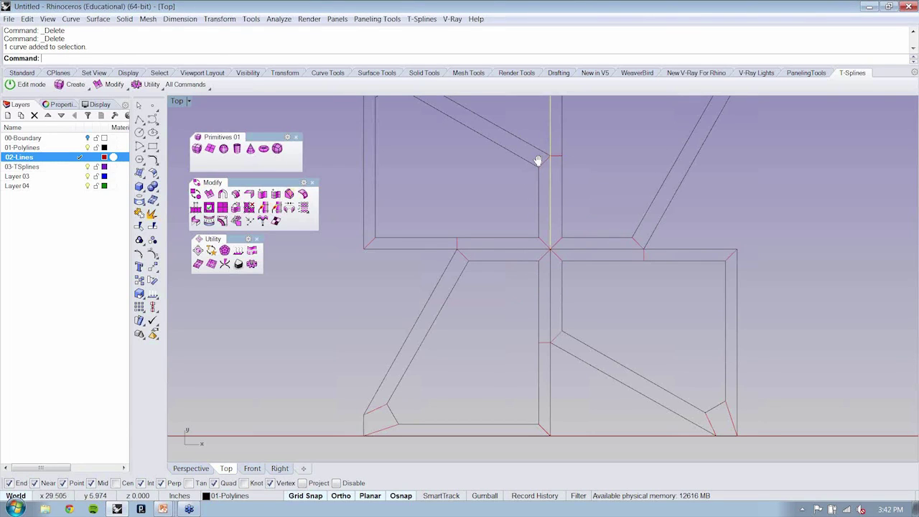
pyautogui.moveTo(538, 160); pyautogui.dragTo(535, 171, button='right')
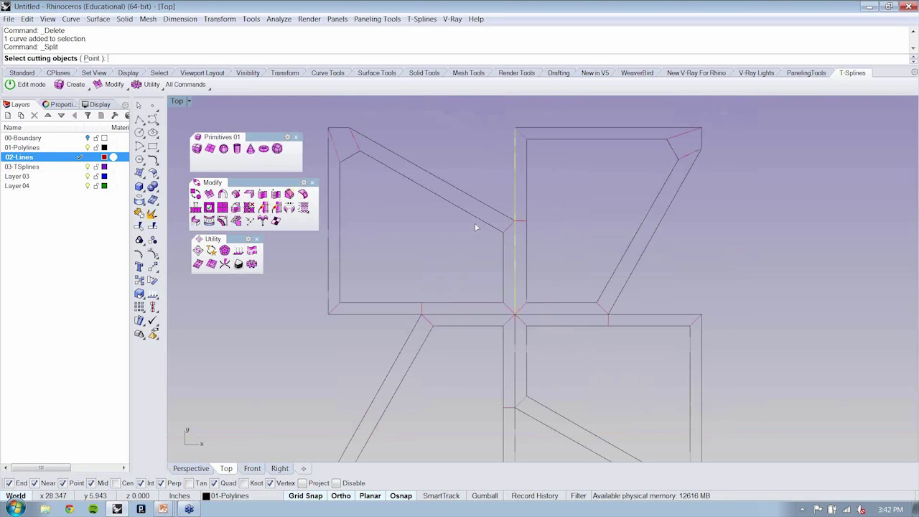
pyautogui.press('Return')
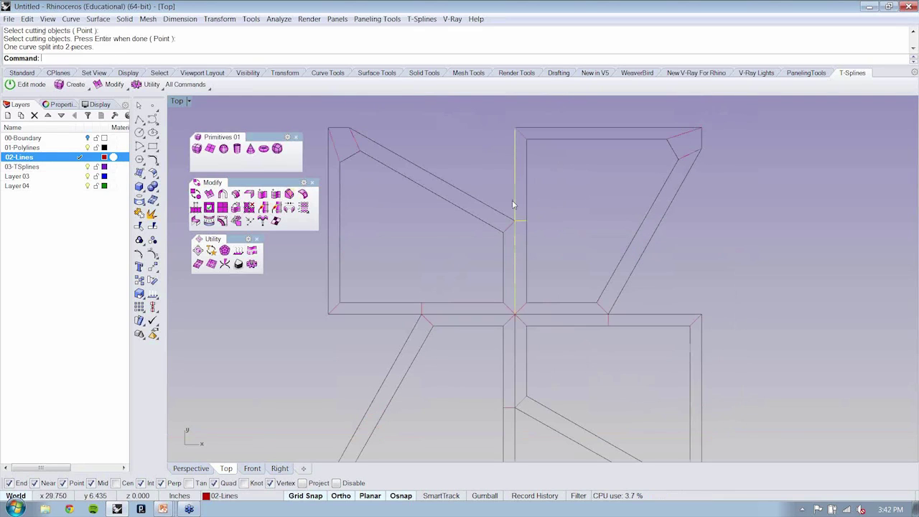
pyautogui.click(513, 204)
# - Delete the upper-left, upper-right and lower-right quarters' curves, keeping only the lower-left quarter frame
pyautogui.scroll(-2, 516, 263)
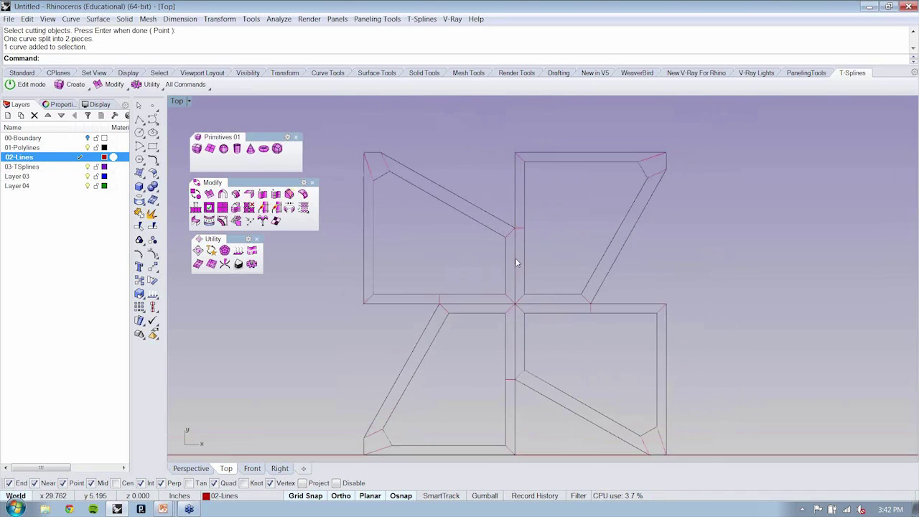
pyautogui.scroll(-1, 515, 263)
pyautogui.moveTo(369, 127); pyautogui.dragTo(711, 131)
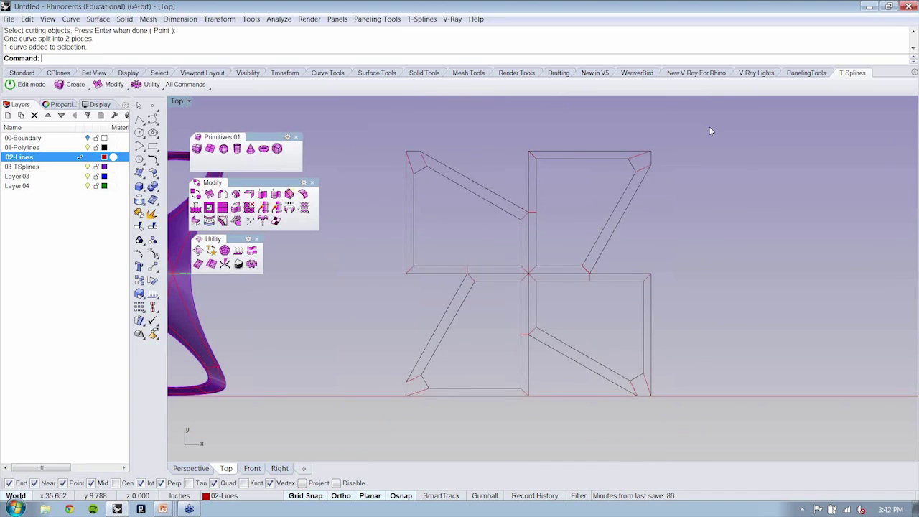
pyautogui.moveTo(327, 269); pyautogui.dragTo(331, 268)
pyautogui.keyDown('shift'); pyautogui.moveTo(410, 290); pyautogui.dragTo(402, 273); pyautogui.keyUp('shift')
pyautogui.keyDown('shift'); pyautogui.moveTo(684, 238); pyautogui.dragTo(534, 411); pyautogui.keyUp('shift')
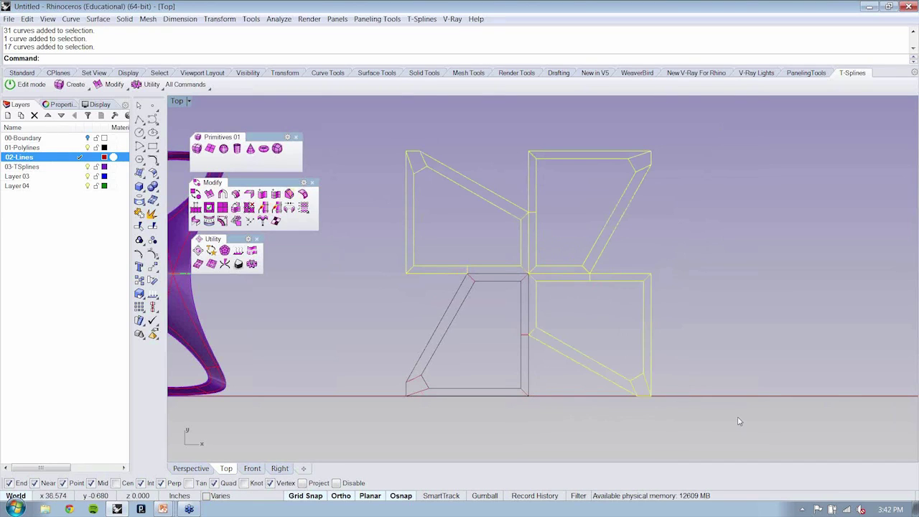
pyautogui.press('Delete')
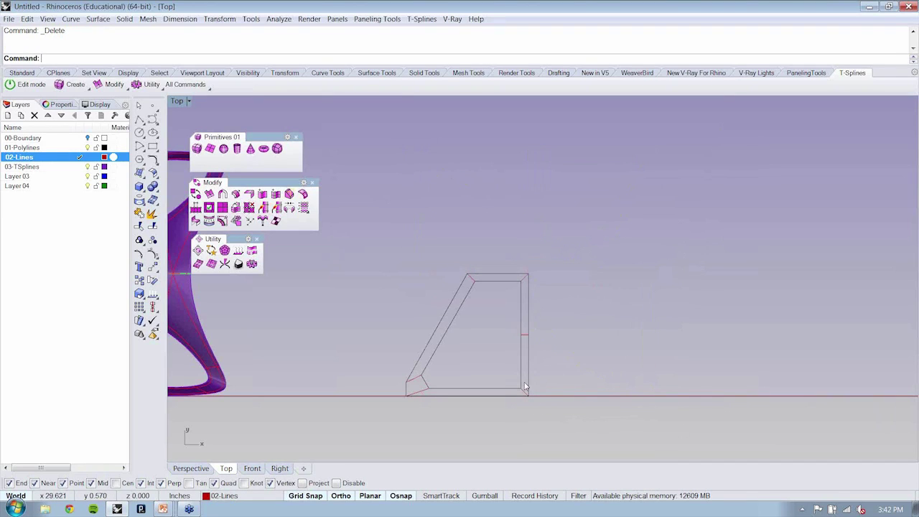
pyautogui.moveTo(535, 372); pyautogui.dragTo(538, 369, button='right')
pyautogui.scroll(3, 450, 373)
pyautogui.moveTo(661, 140); pyautogui.dragTo(350, 437)
pyautogui.scroll(-1, 487, 310)
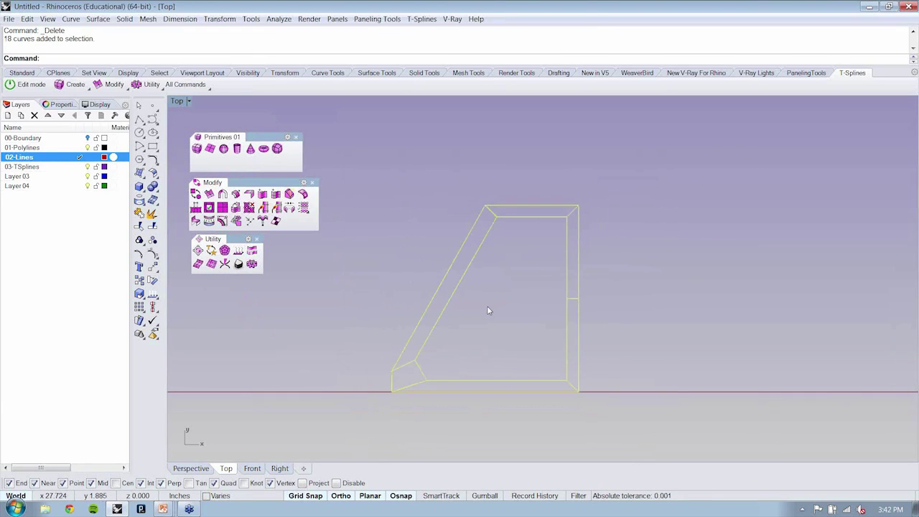
pyautogui.scroll(-6, 481, 333)
pyautogui.moveTo(503, 217); pyautogui.dragTo(482, 250, button='right')
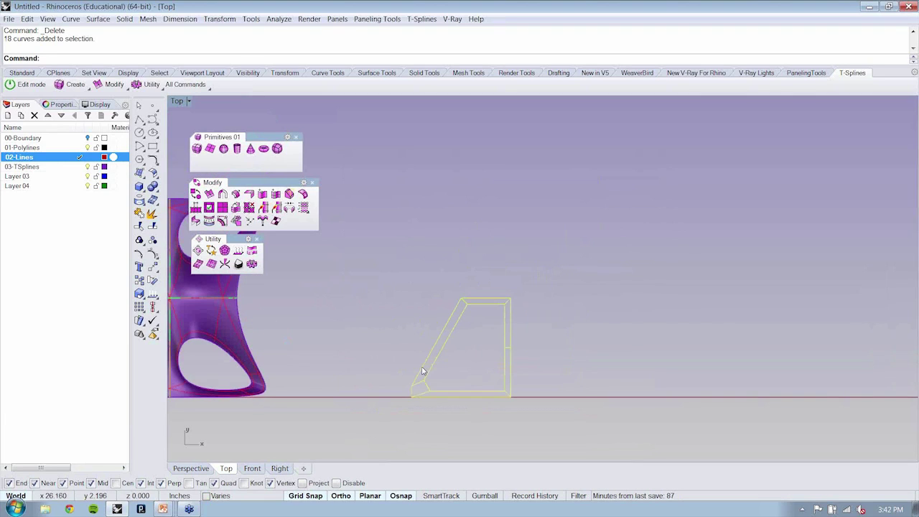
pyautogui.scroll(2, 422, 371)
pyautogui.moveTo(498, 356); pyautogui.dragTo(484, 311, button='right')
pyautogui.click(484, 302)
# - Create a T-spline surface from all the lower-left quarter frame's curves, using the Box output type
pyautogui.scroll(2, 487, 281)
pyautogui.moveTo(357, 159); pyautogui.dragTo(643, 451)
pyautogui.click(433, 22)
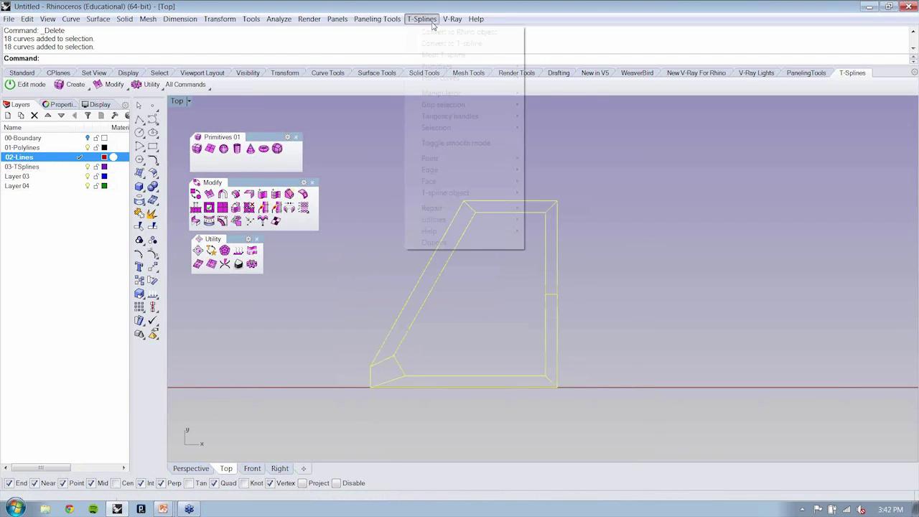
pyautogui.moveTo(436, 65)
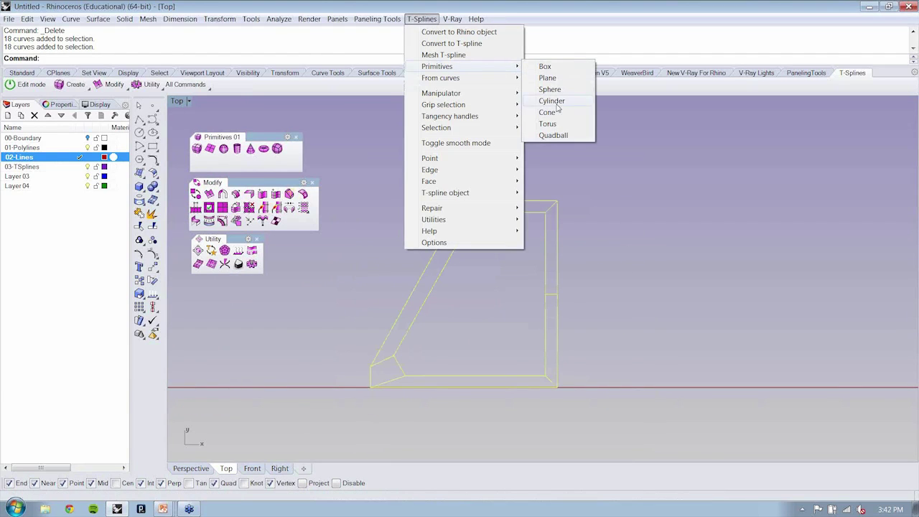
pyautogui.moveTo(474, 78)
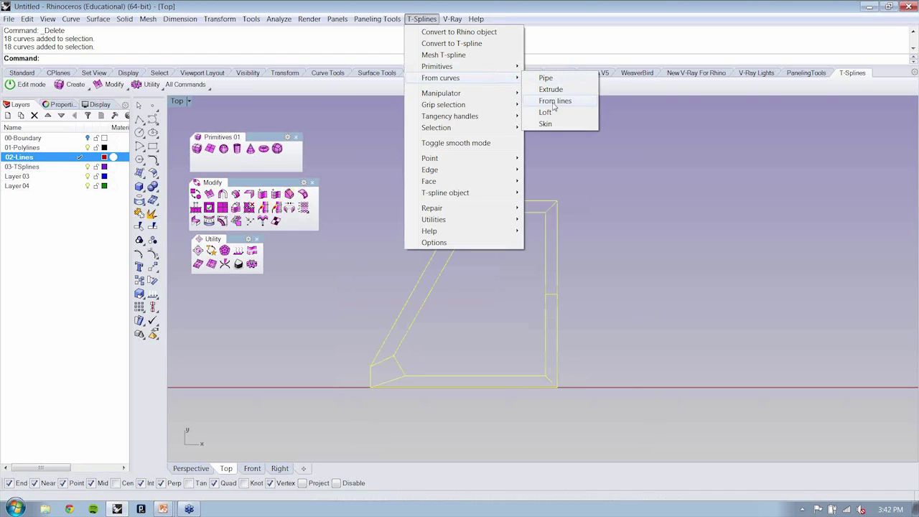
pyautogui.click(571, 102)
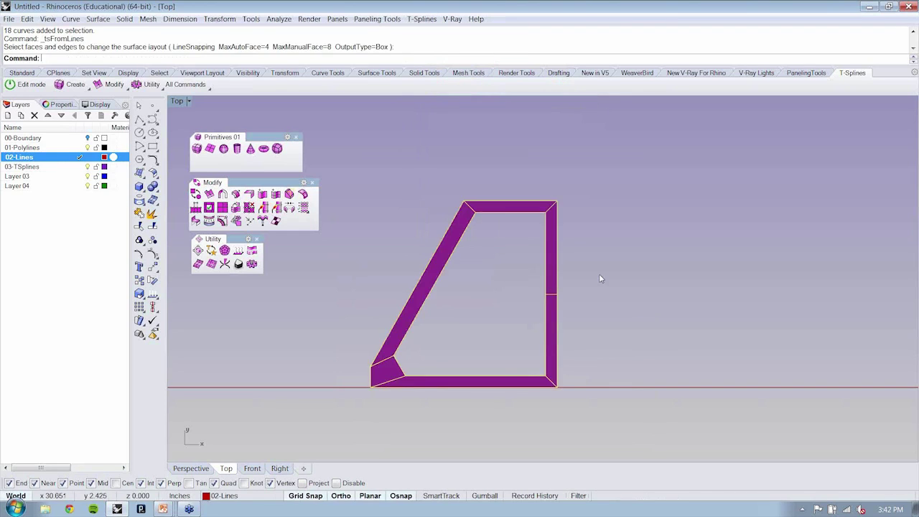
pyautogui.scroll(1, 599, 273)
pyautogui.scroll(4, 597, 276)
pyautogui.click(553, 275)
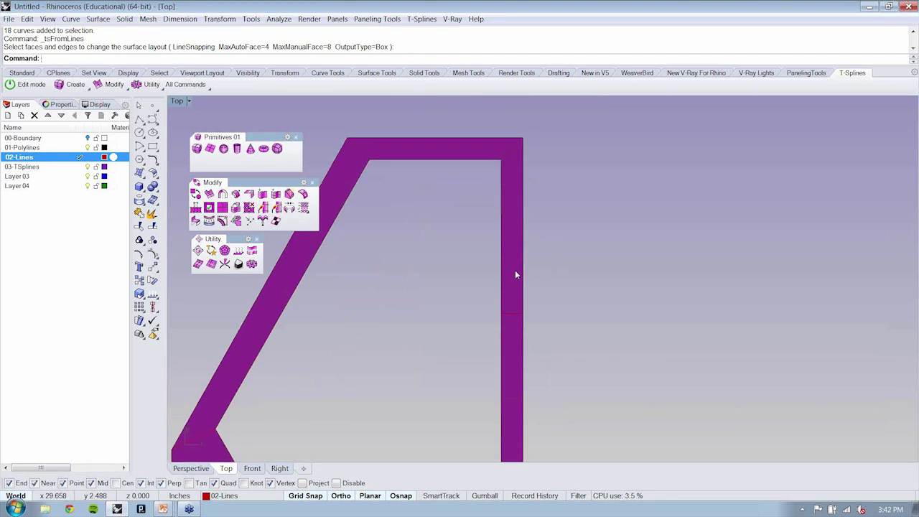
pyautogui.click(515, 272)
pyautogui.scroll(-2, 515, 272)
pyautogui.scroll(-4, 614, 261)
pyautogui.click(614, 262)
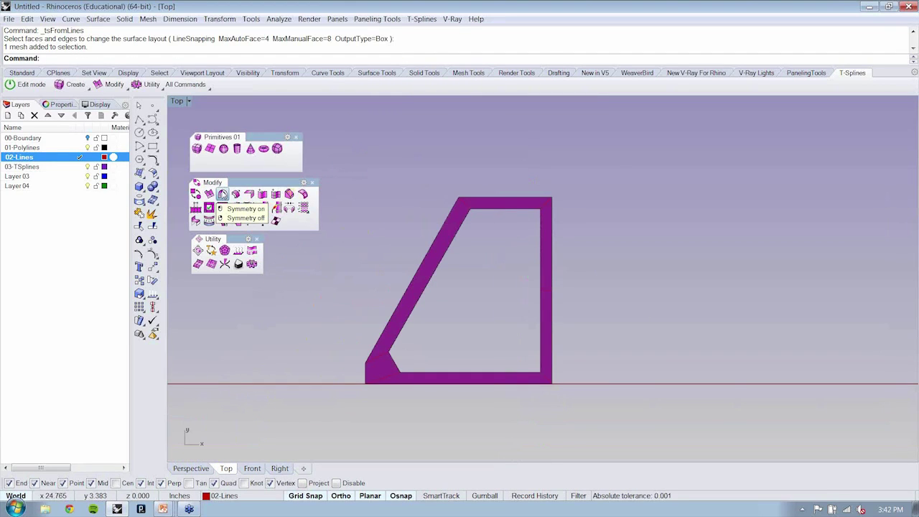
pyautogui.click(223, 195)
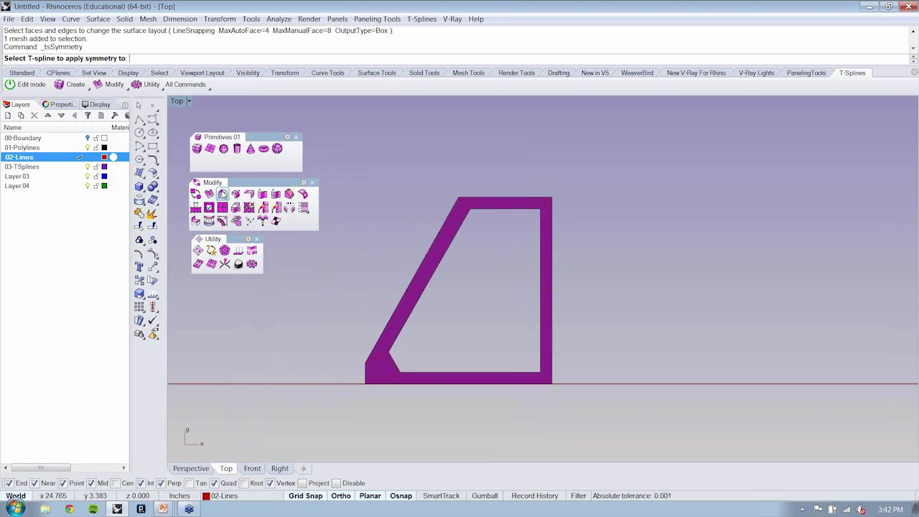
pyautogui.click(453, 228)
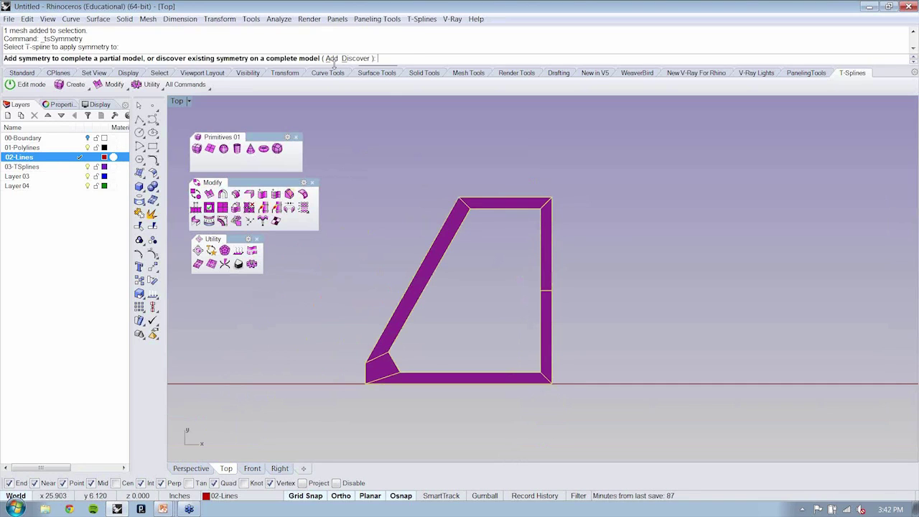
pyautogui.click(331, 58)
pyautogui.click(134, 58)
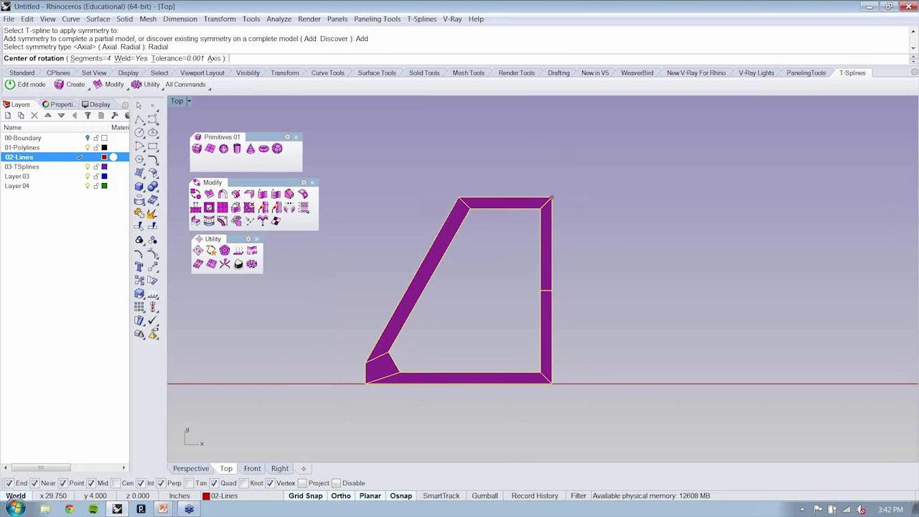
pyautogui.press('Escape')
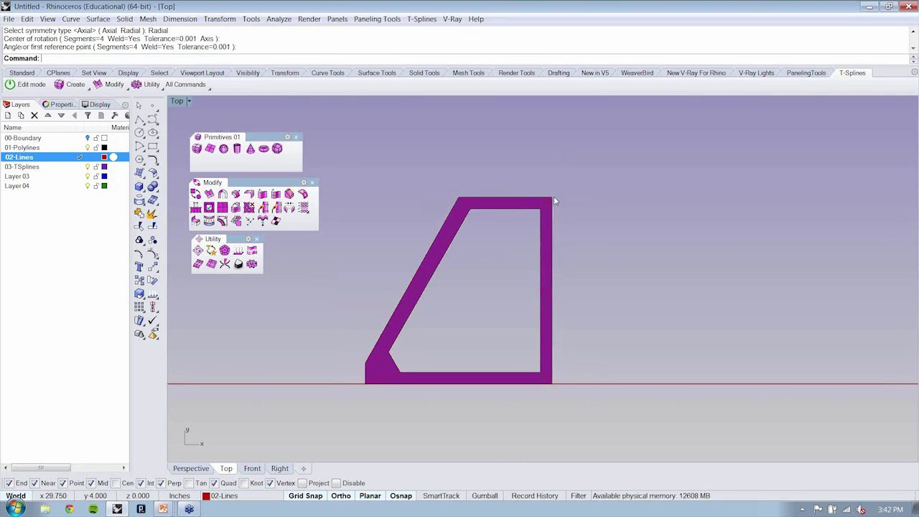
# - Add welded 4-segment radial symmetry to the quarter-frame T-spline, rotating 90 degrees about its upper-right corner
pyautogui.scroll(2, 545, 257)
pyautogui.scroll(2, 545, 257)
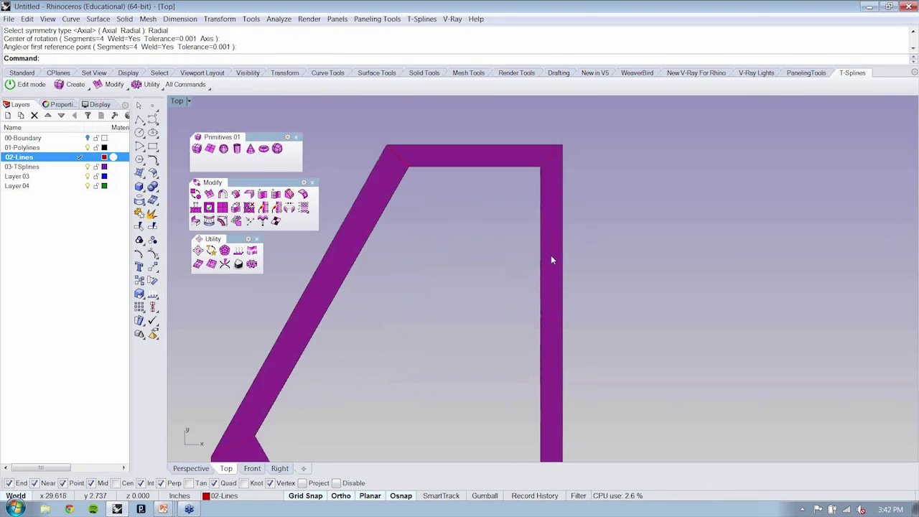
pyautogui.click(551, 255)
pyautogui.press('Return')
pyautogui.click(336, 60)
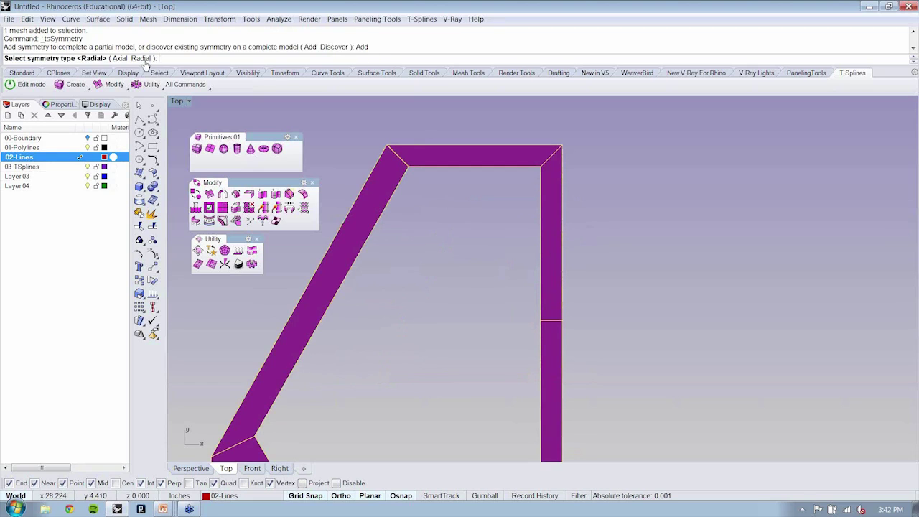
pyautogui.click(147, 60)
pyautogui.click(562, 145)
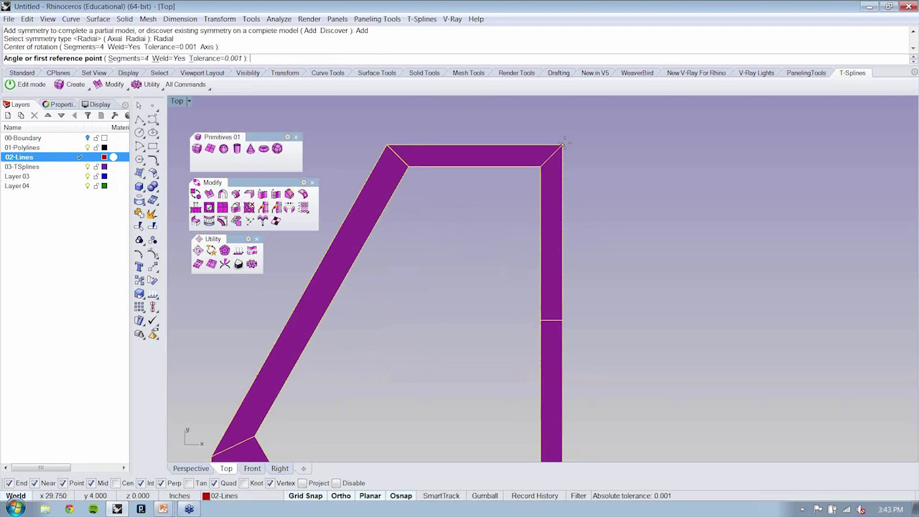
pyautogui.scroll(-3, 562, 146)
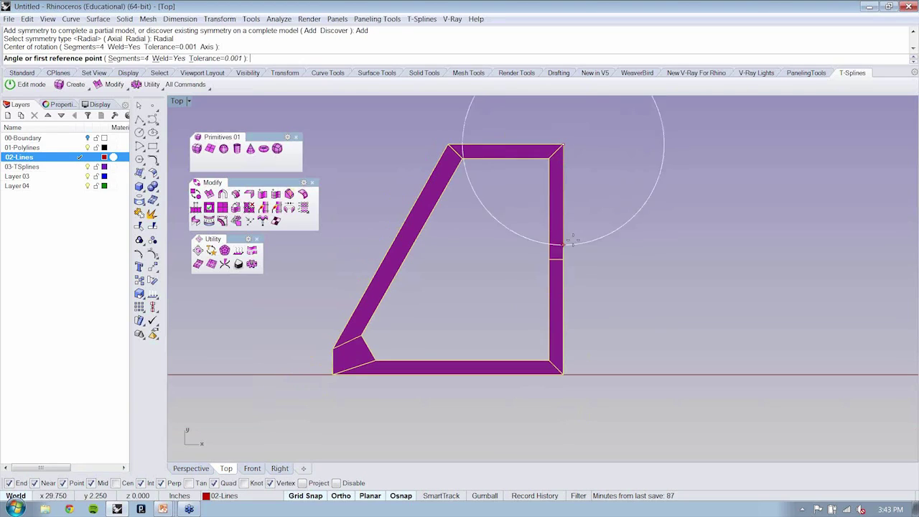
pyautogui.click(564, 259)
pyautogui.click(567, 265)
pyautogui.scroll(-3, 567, 265)
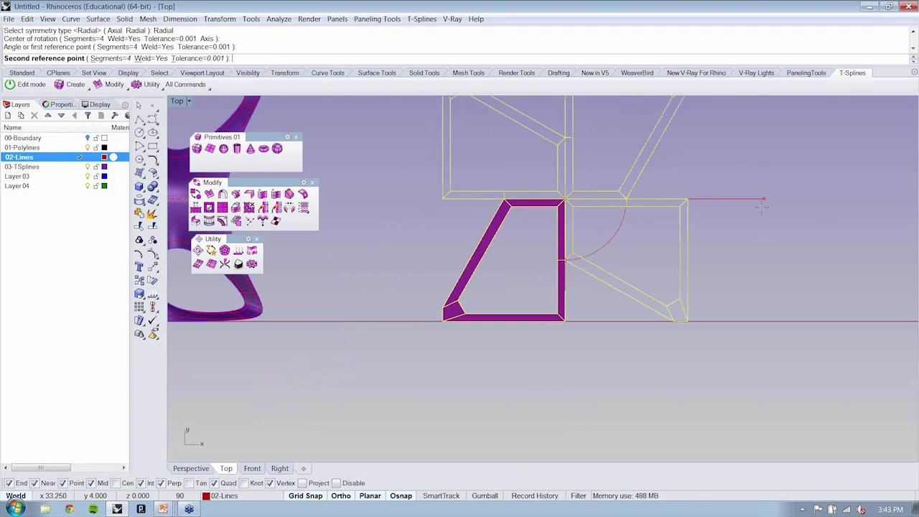
pyautogui.click(784, 207)
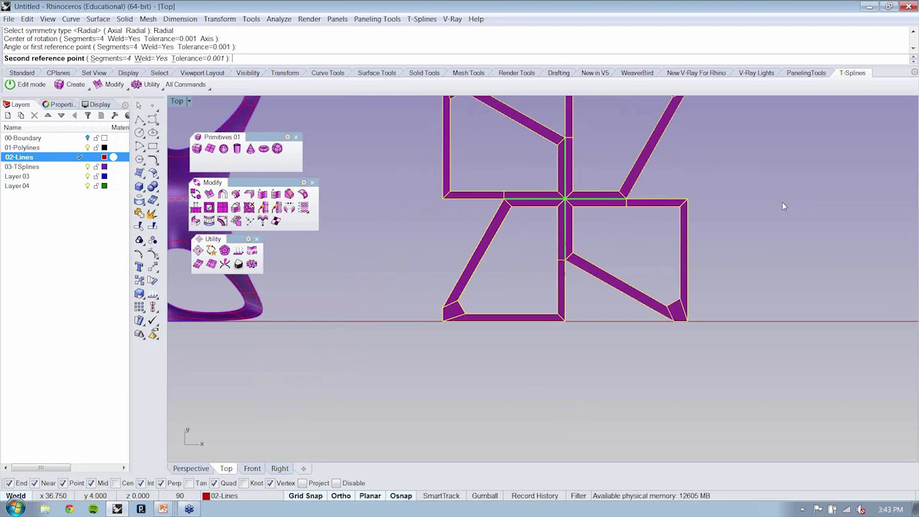
pyautogui.scroll(-3, 783, 207)
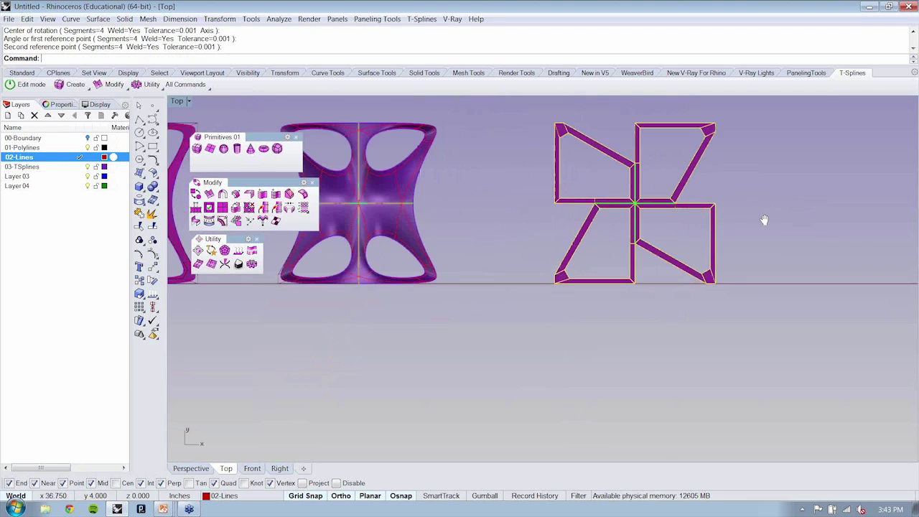
pyautogui.scroll(3, 550, 273)
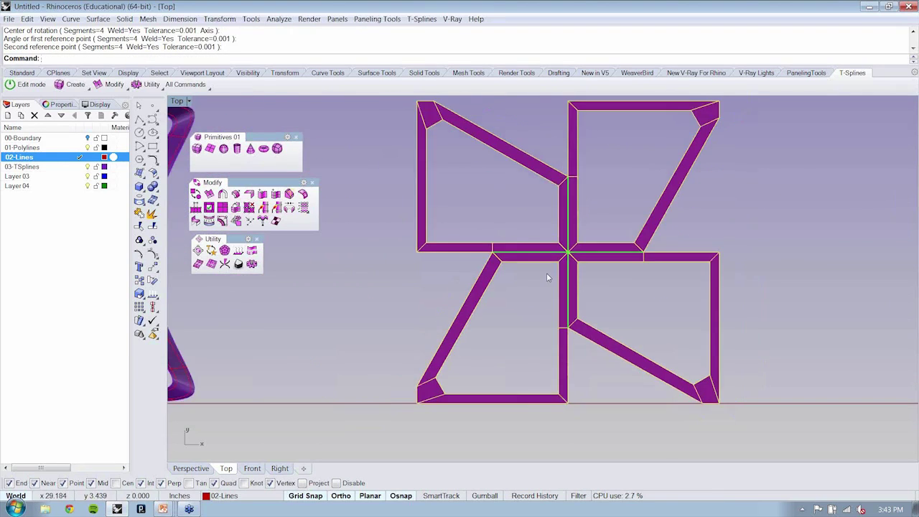
# - Undo the radial symmetry and check the faces of the remaining quarter-frame T-spline
pyautogui.hotkey('ctrl', 'z')
pyautogui.scroll(4, 495, 303)
pyautogui.click(461, 284)
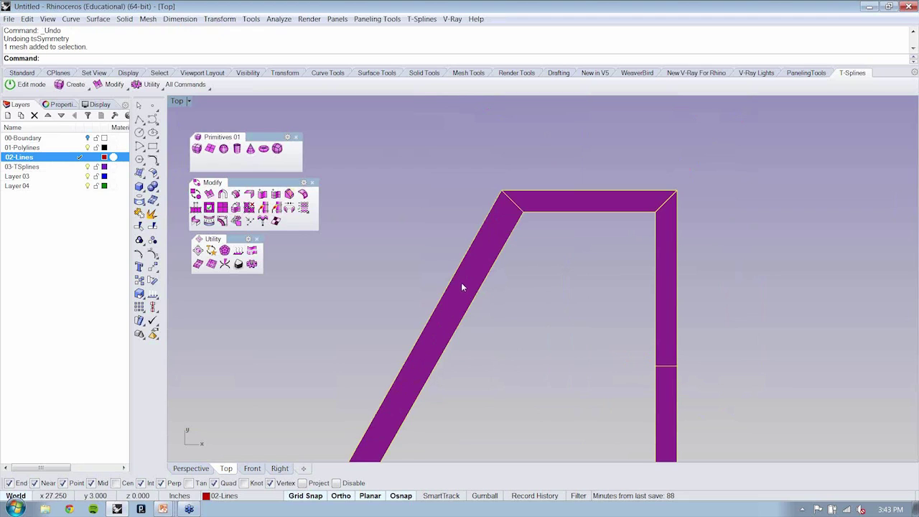
pyautogui.scroll(-4, 467, 283)
pyautogui.moveTo(515, 366); pyautogui.dragTo(599, 322, button='right')
pyautogui.press('Escape')
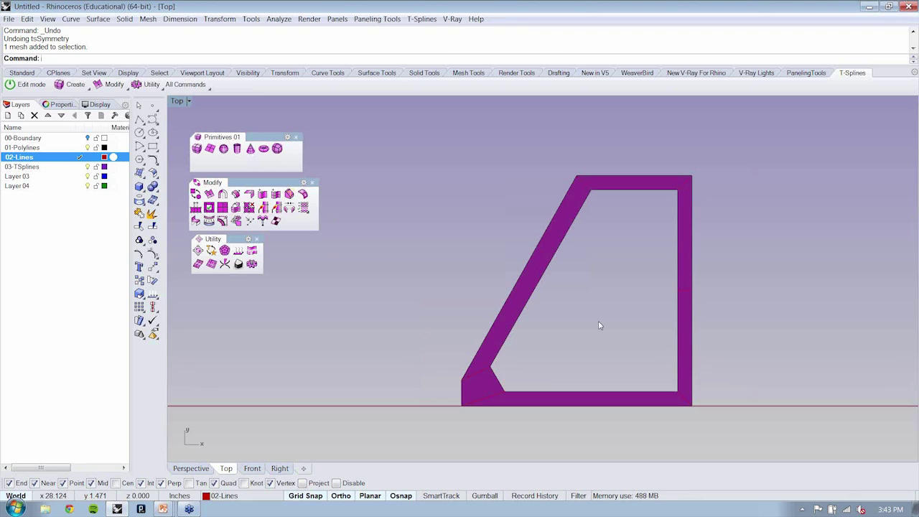
pyautogui.click(547, 260)
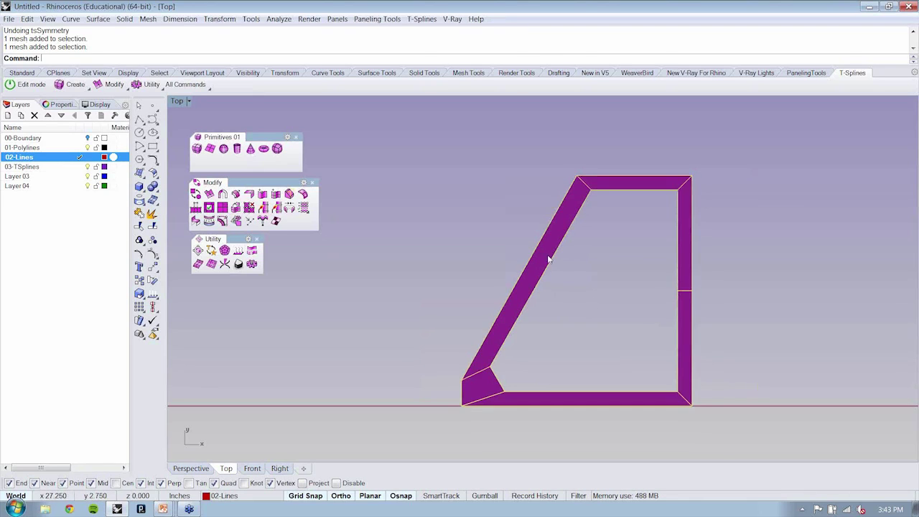
pyautogui.moveTo(669, 254); pyautogui.dragTo(580, 290, button='right')
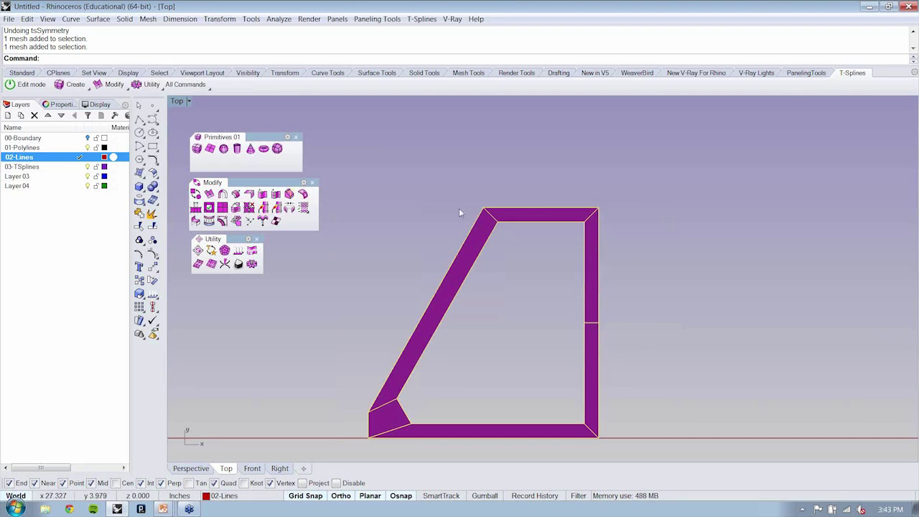
pyautogui.click(637, 206)
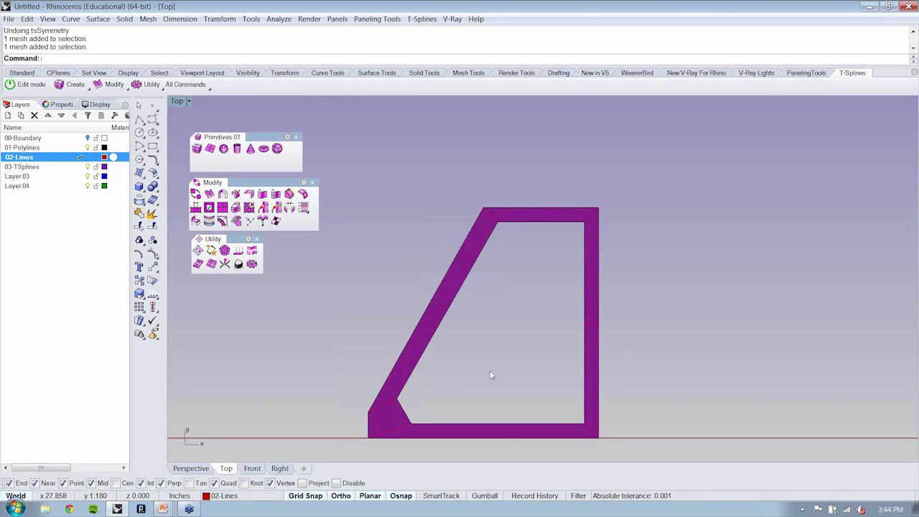
# - Complete the quarter-frame T-spline with welded radial symmetry of 4 segments, centered on its upper-right corner, from its vertical edge to the horizontal direction
pyautogui.scroll(1, 600, 235)
pyautogui.click(585, 260)
pyautogui.press('Escape')
pyautogui.scroll(-2, 585, 268)
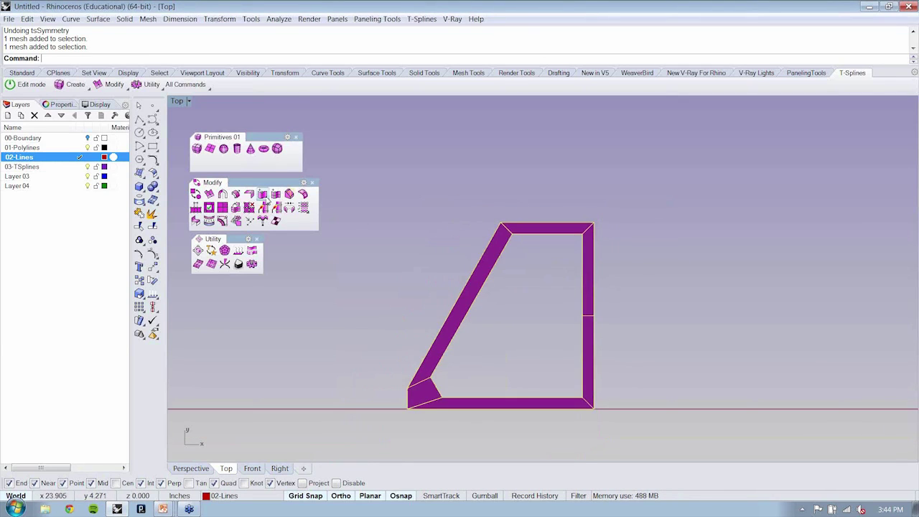
pyautogui.press('Return')
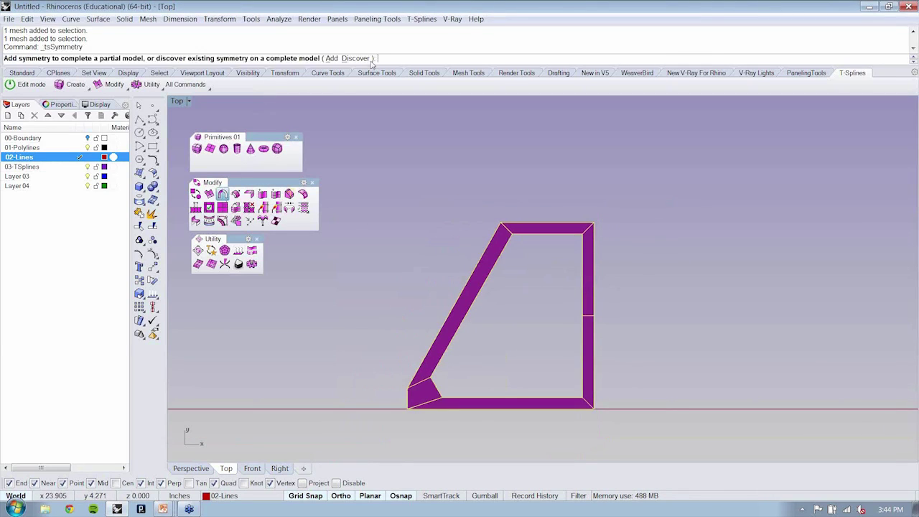
pyautogui.click(331, 59)
pyautogui.click(140, 58)
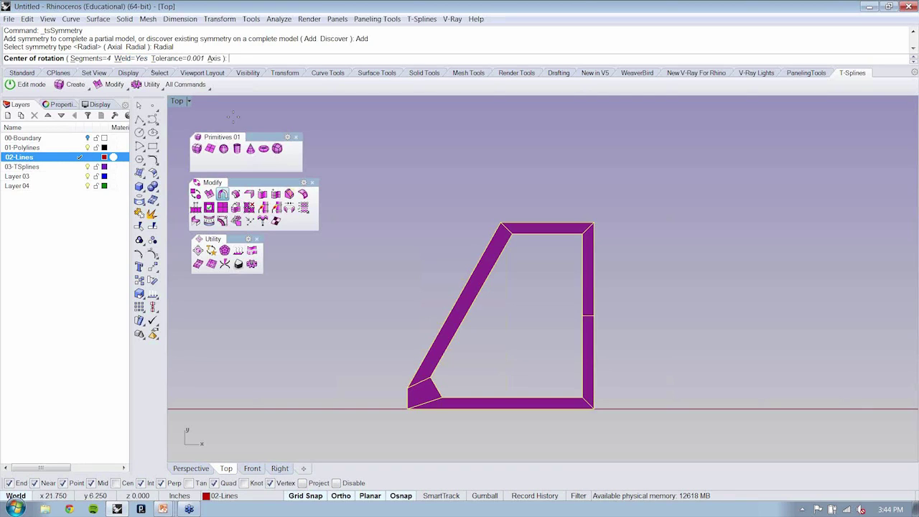
pyautogui.click(592, 222)
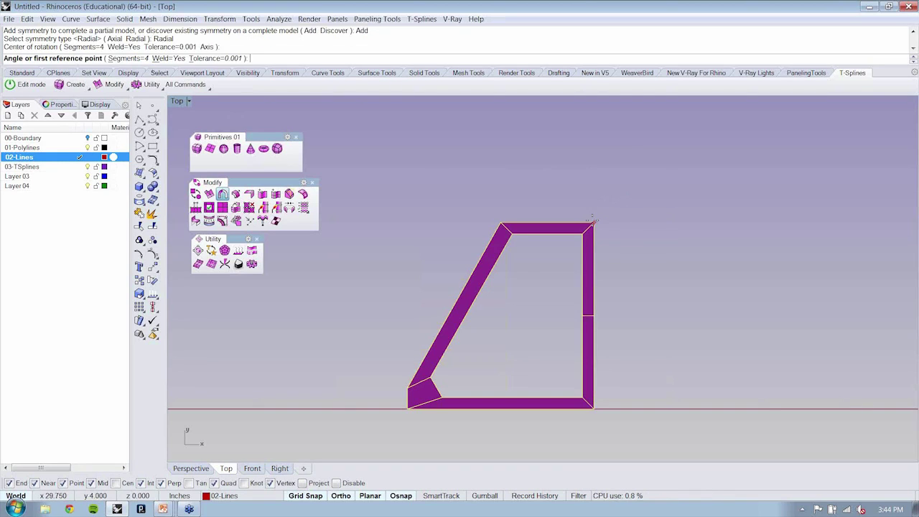
pyautogui.click(595, 303)
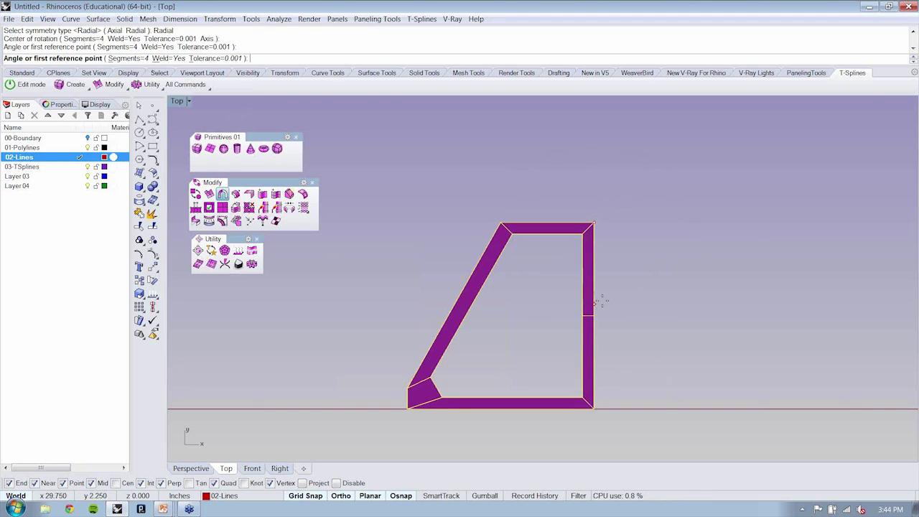
pyautogui.click(601, 302)
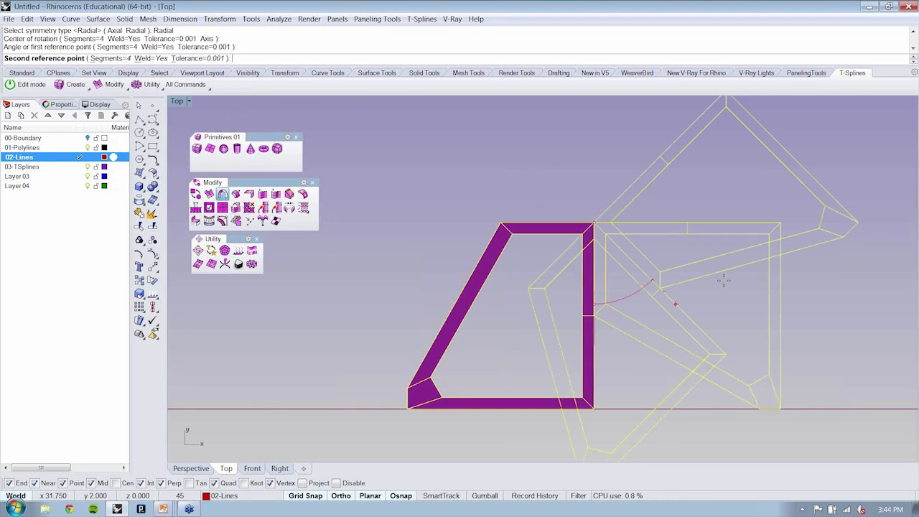
pyautogui.click(869, 222)
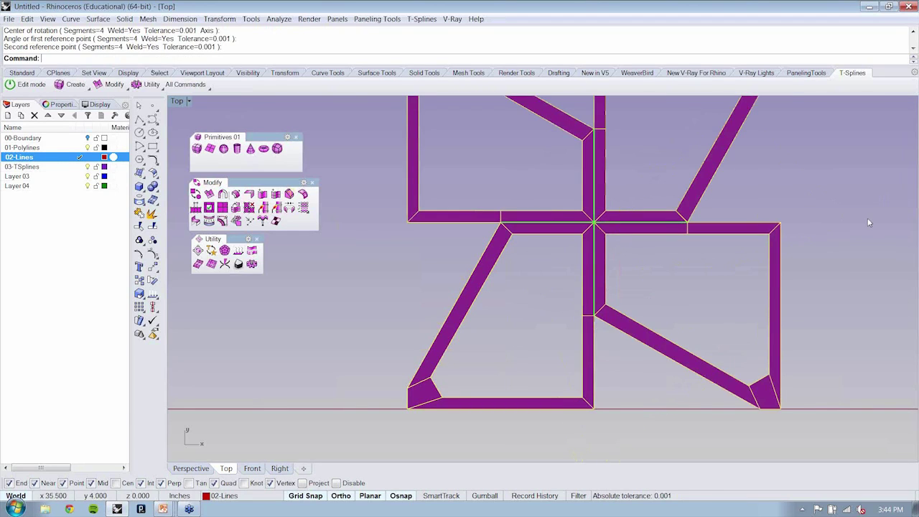
# - Preview the complete four-part frame in smooth mode and return it to box mode
pyautogui.scroll(-3, 869, 223)
pyautogui.moveTo(869, 222); pyautogui.dragTo(707, 255, button='right')
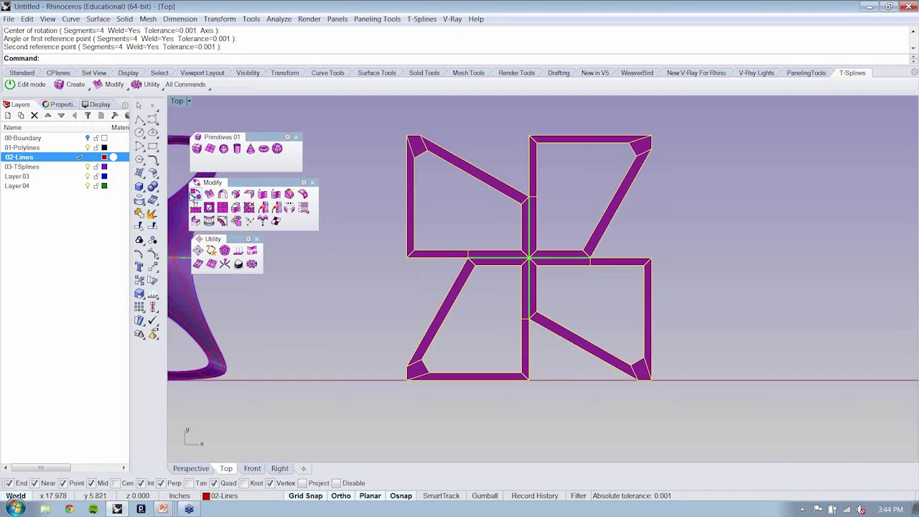
pyautogui.click(194, 195)
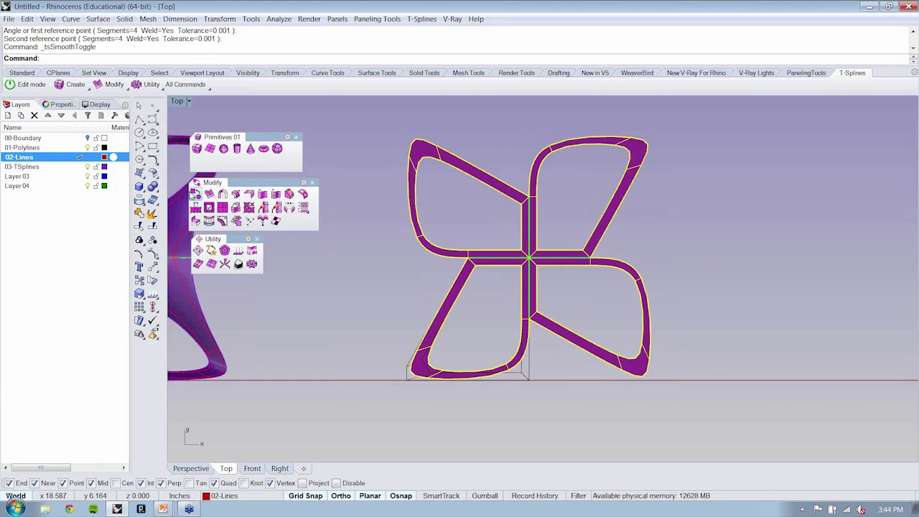
pyautogui.click(194, 195)
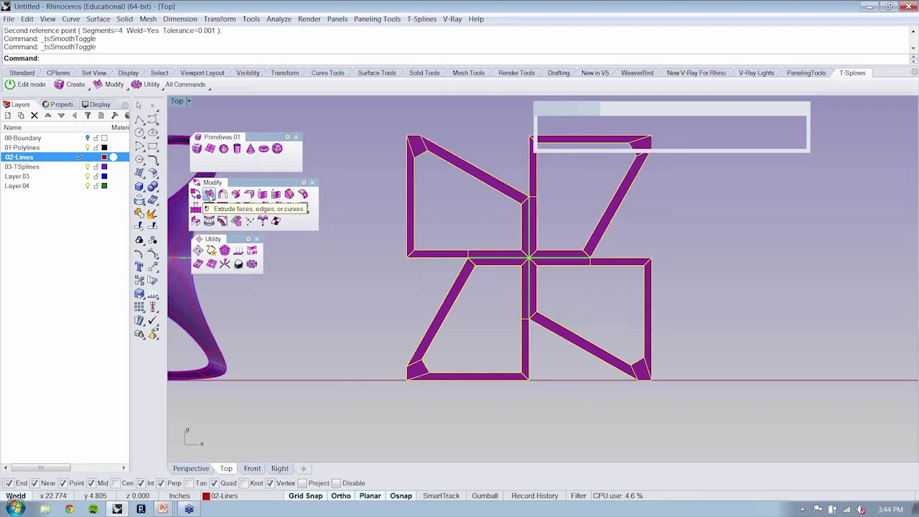
# - Switch the complete four-part frame T-spline to smooth mode, clear its face selection and inspect the joints around its center
pyautogui.click(209, 195)
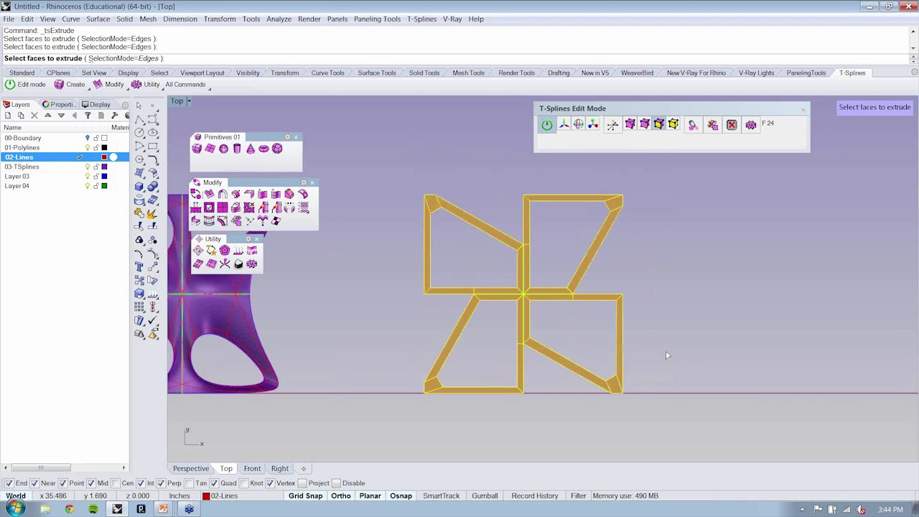
pyautogui.click(195, 194)
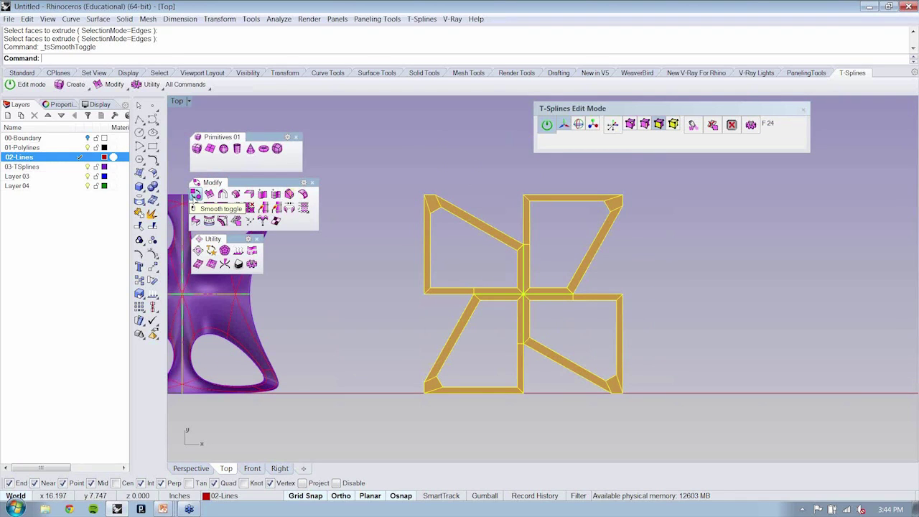
pyautogui.press('Escape')
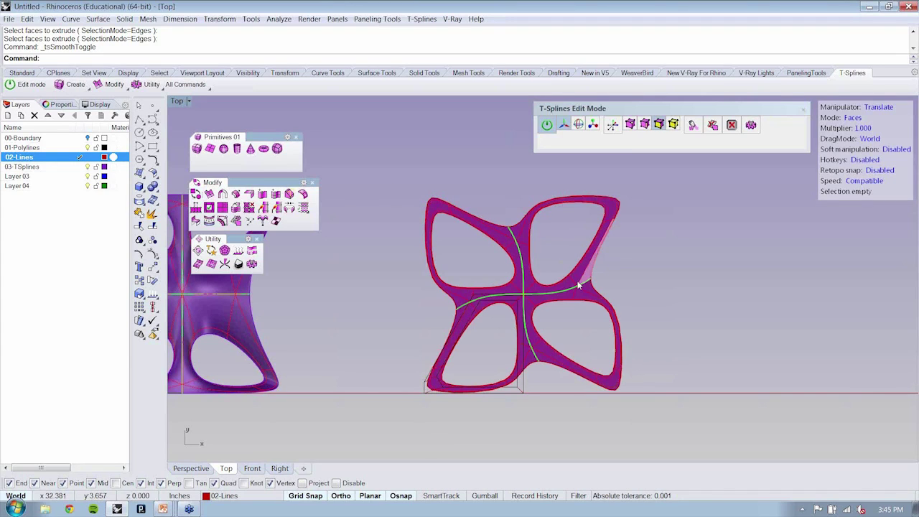
pyautogui.scroll(5, 579, 285)
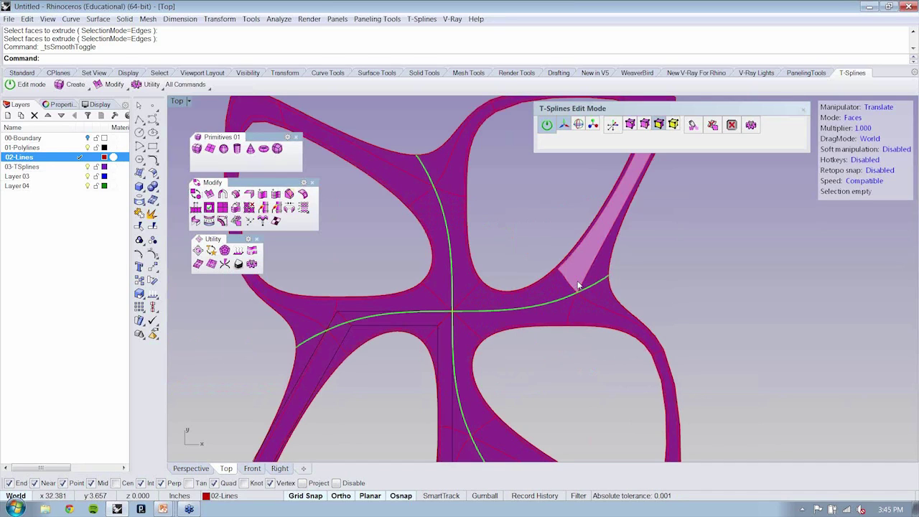
pyautogui.scroll(-3, 579, 285)
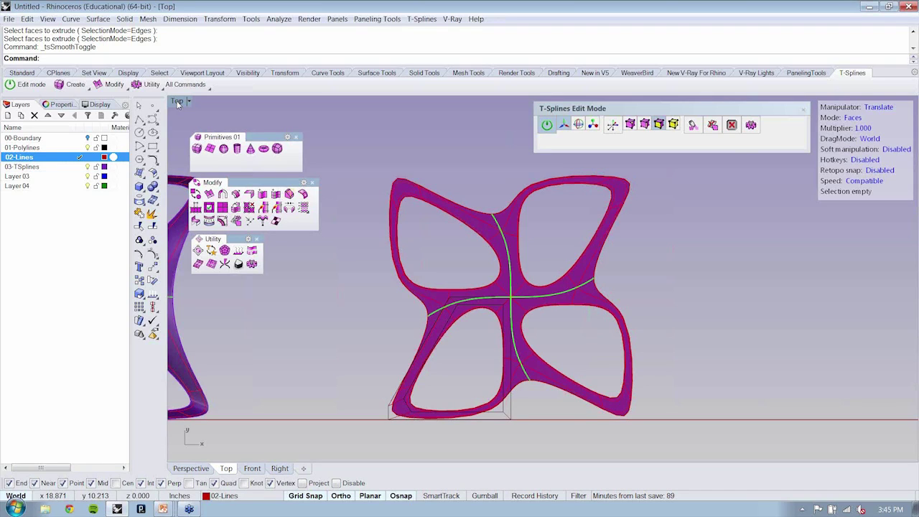
# - In the Perspective view, select an inner edge of the front-left opening near the frame's center for translating
pyautogui.doubleClick(177, 101)
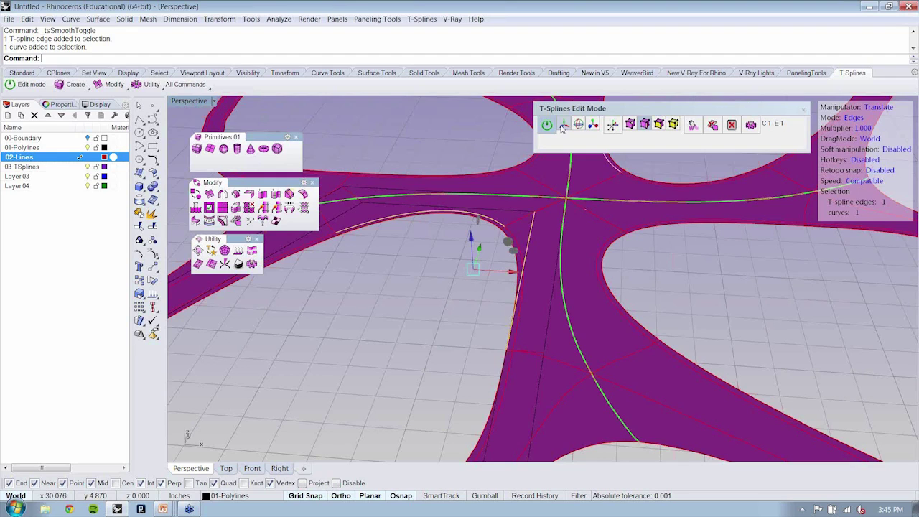
pyautogui.scroll(-5, 474, 273)
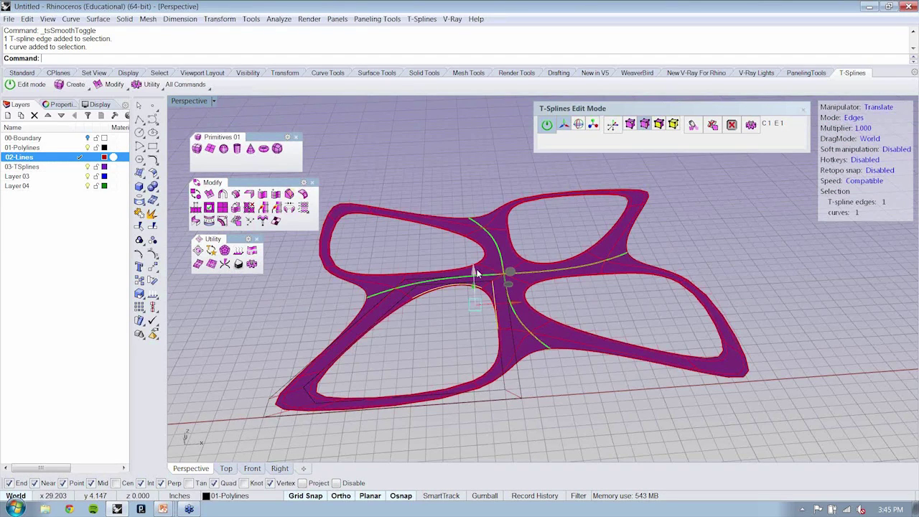